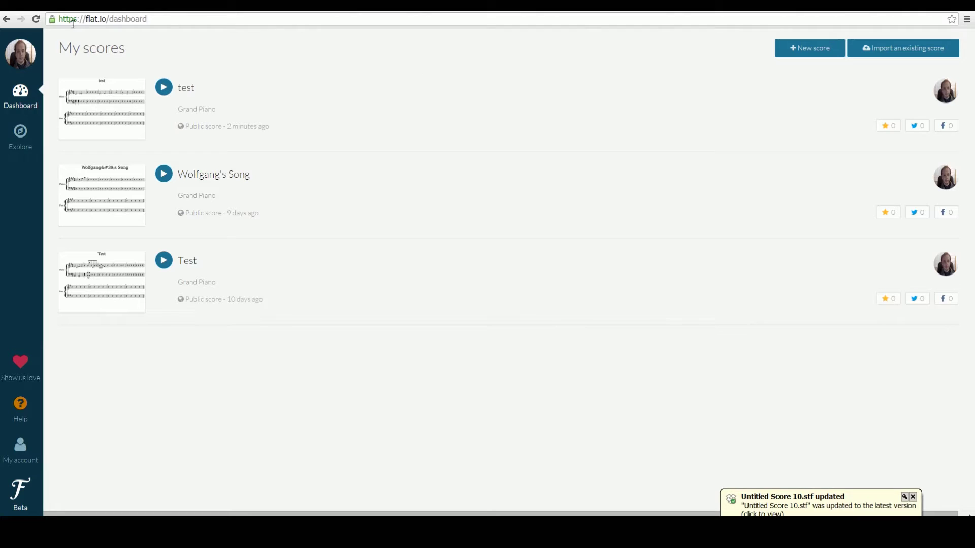
# Start a new score titled "Lessonsontheweb song" and set its key signature to one sharp
pyautogui.click(116, 20)
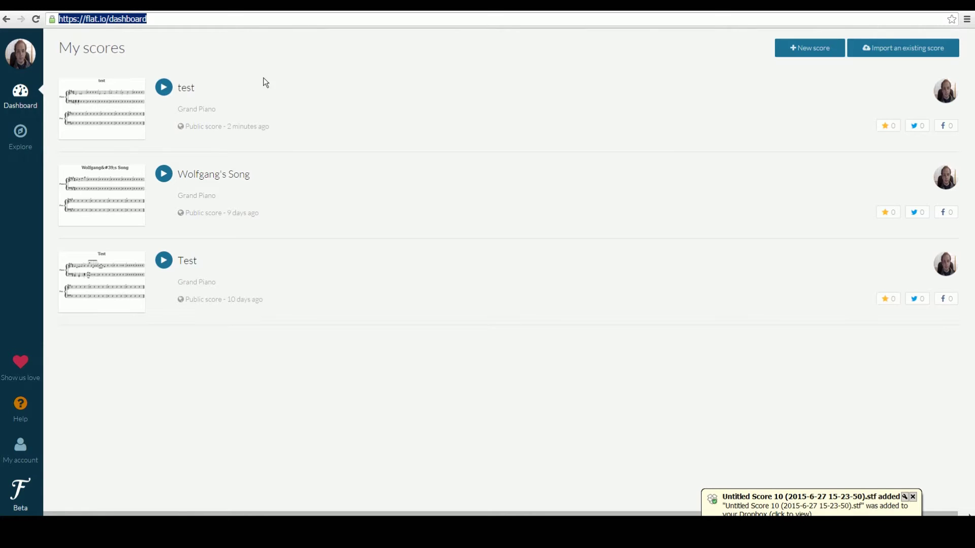
pyautogui.click(682, 78)
pyautogui.hotkey('ctrl', '+')
pyautogui.hotkey('ctrl', '+')
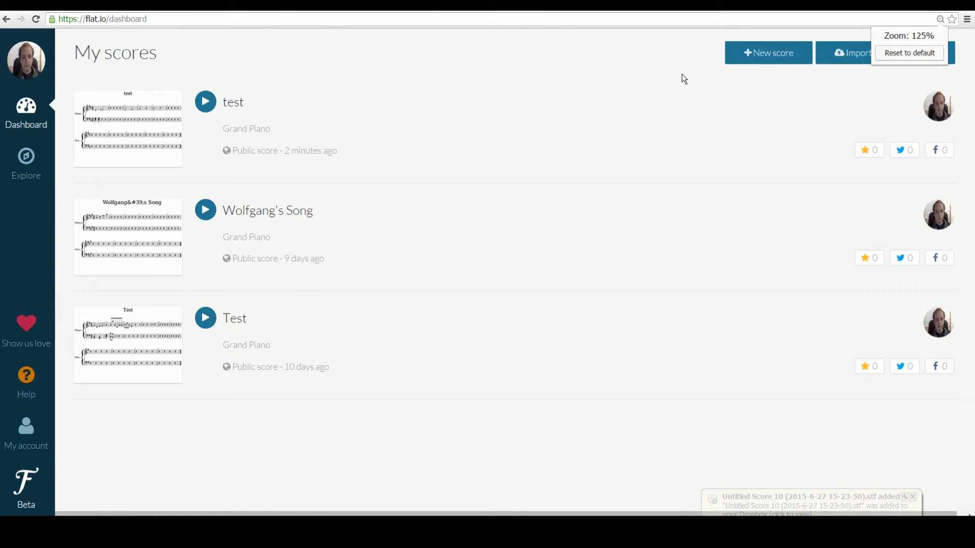
pyautogui.hotkey('ctrl', '+')
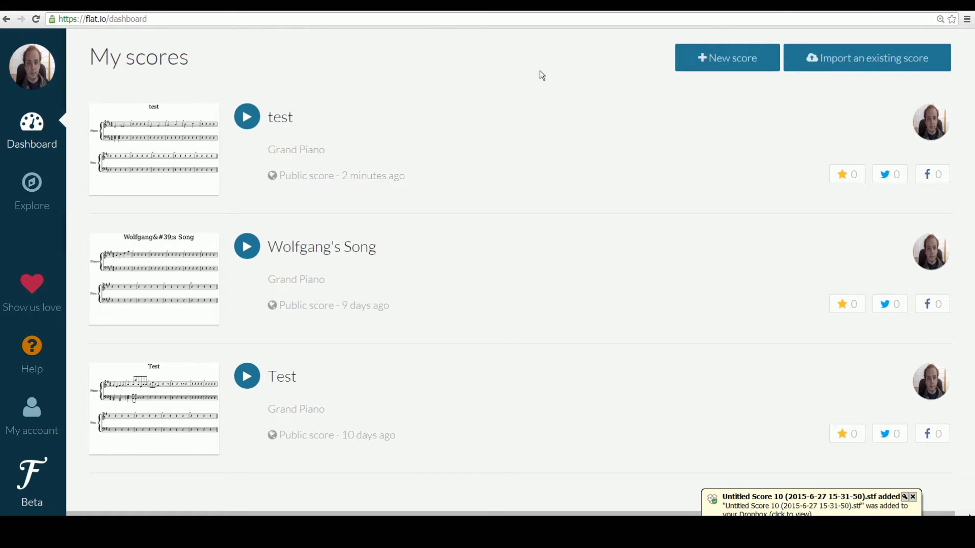
pyautogui.click(721, 67)
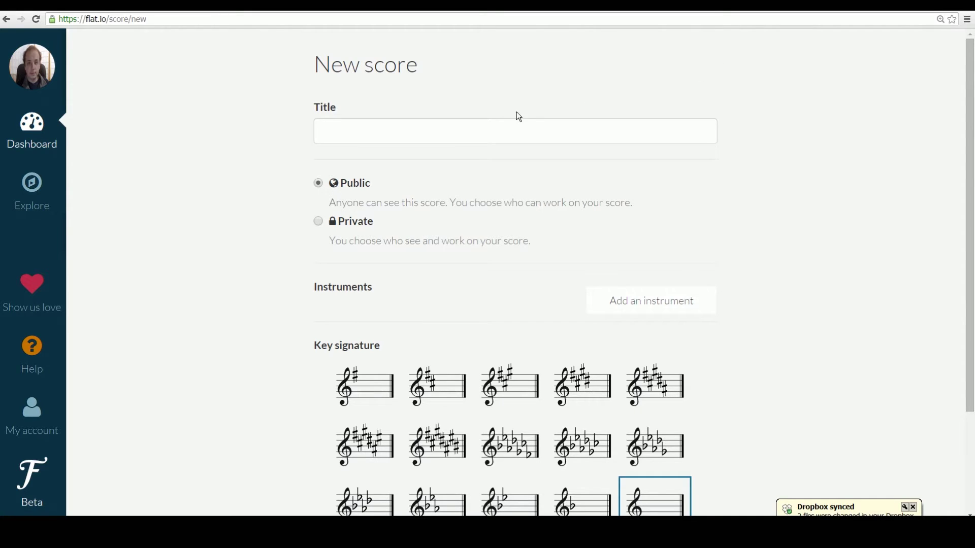
pyautogui.click(519, 128)
pyautogui.write('Le')
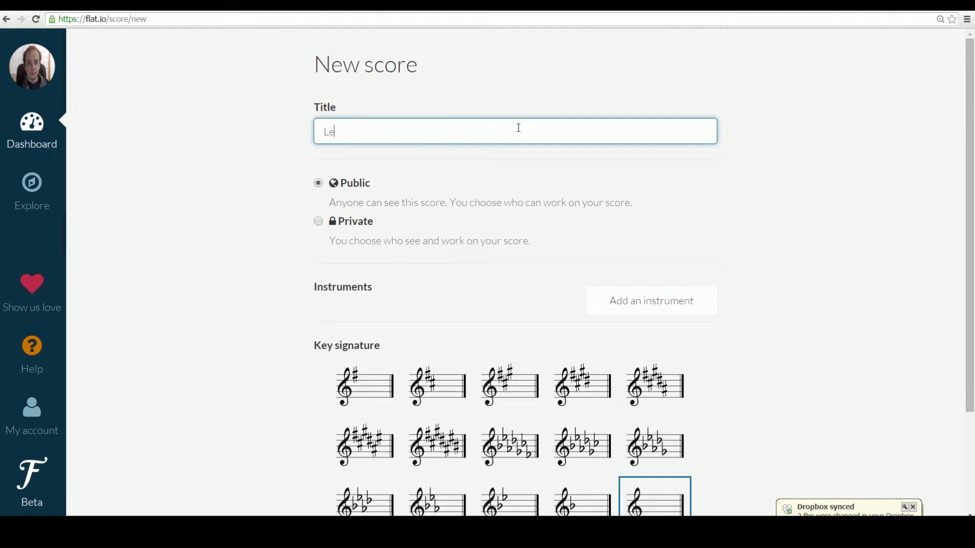
pyautogui.write('ssonsontheweb song')
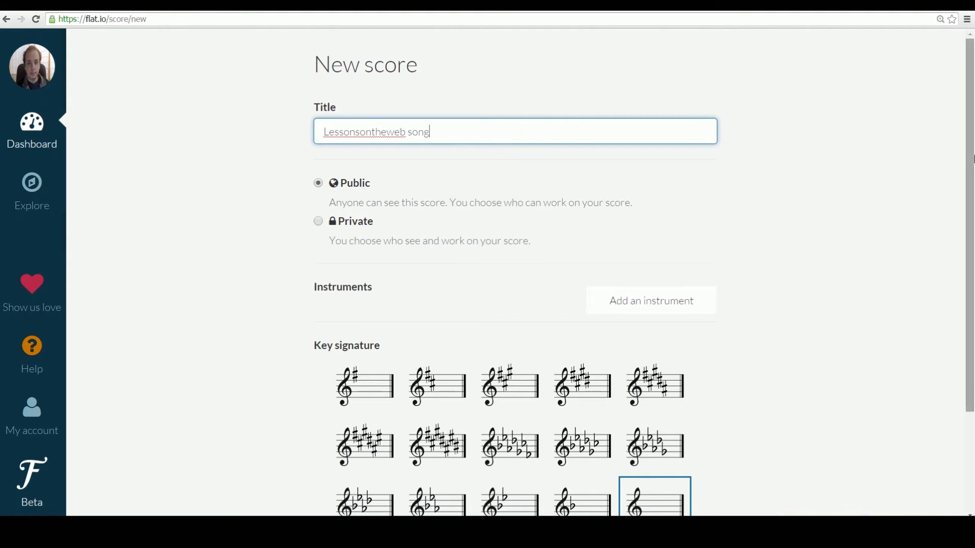
pyautogui.moveTo(968, 253); pyautogui.dragTo(969, 351)
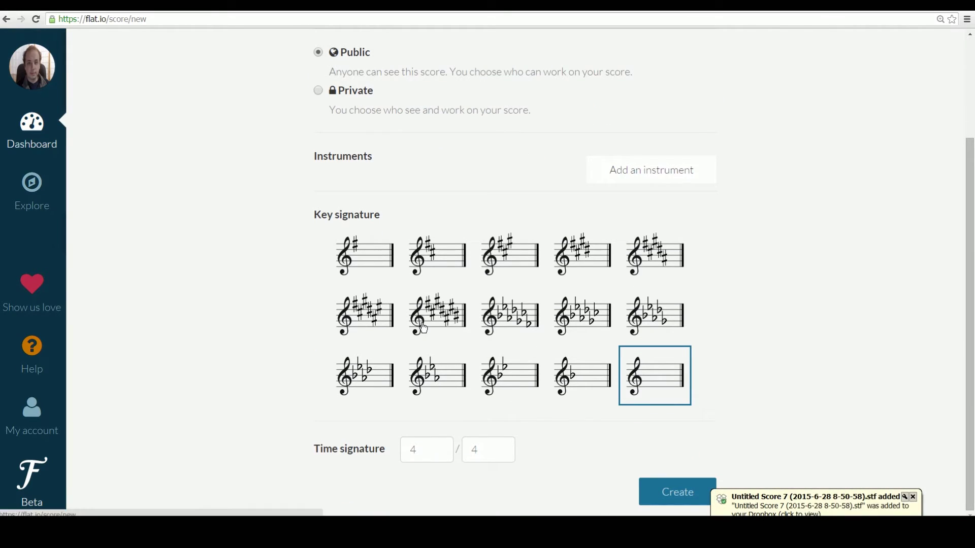
pyautogui.click(371, 273)
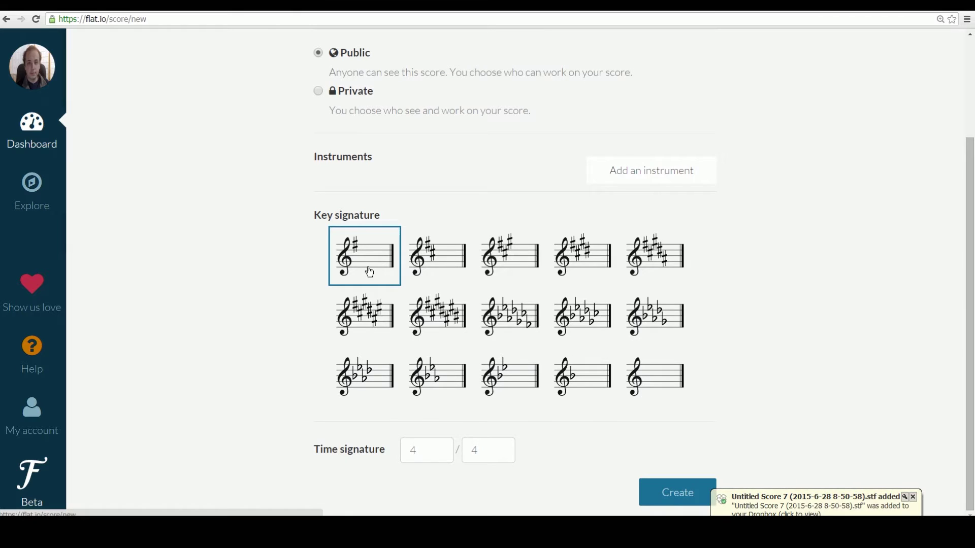
# Review the instruments offered in the Strings category and close the instrument chooser
pyautogui.click(629, 180)
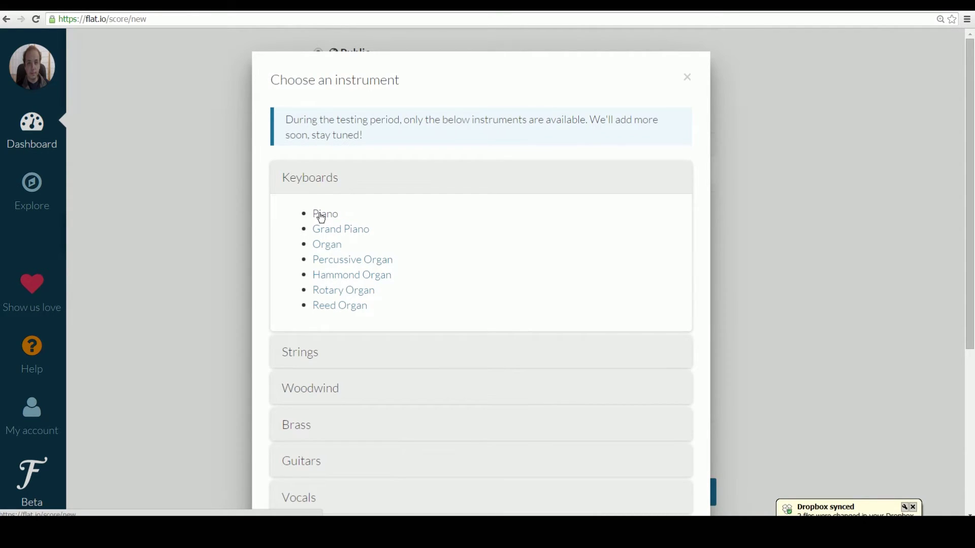
pyautogui.click(311, 361)
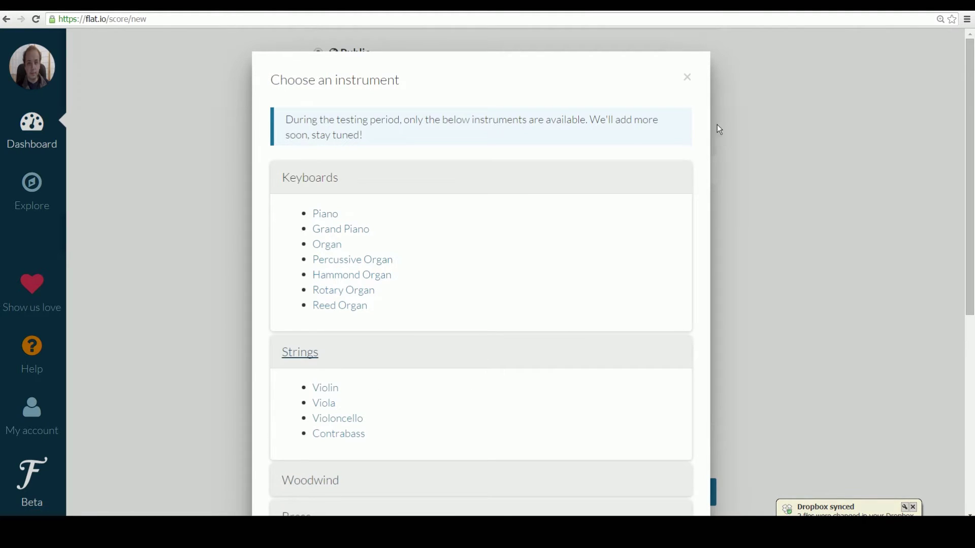
pyautogui.click(717, 497)
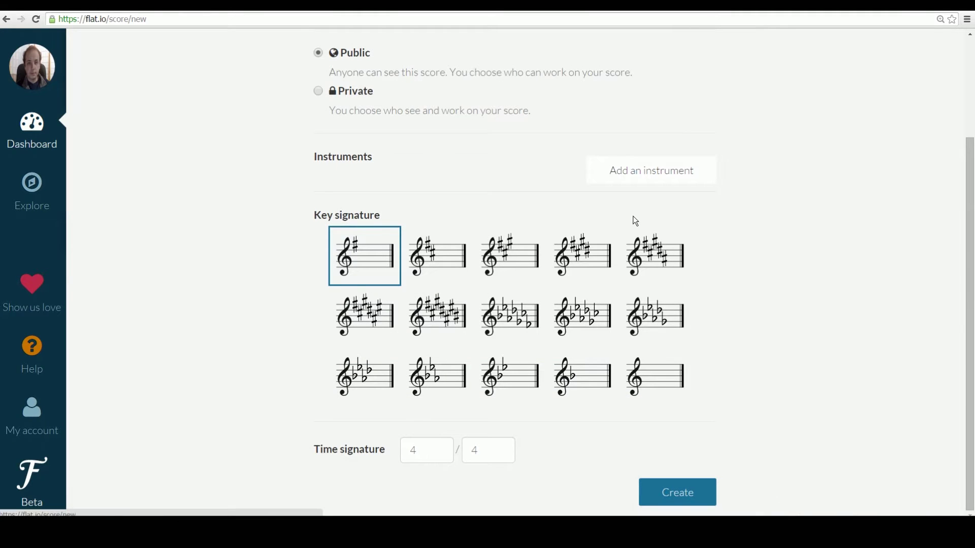
# Add Piano from the Keyboards category to the new score's instruments
pyautogui.click(642, 175)
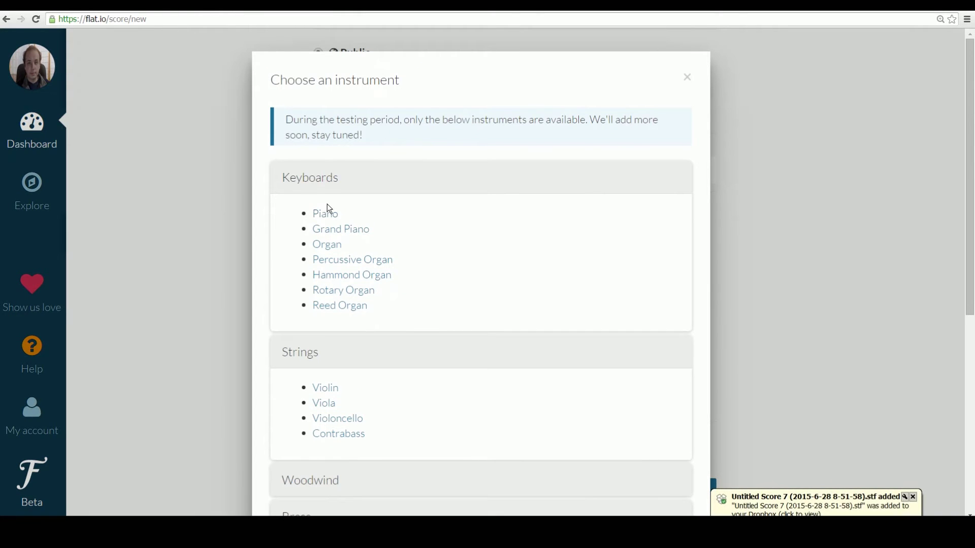
pyautogui.click(325, 215)
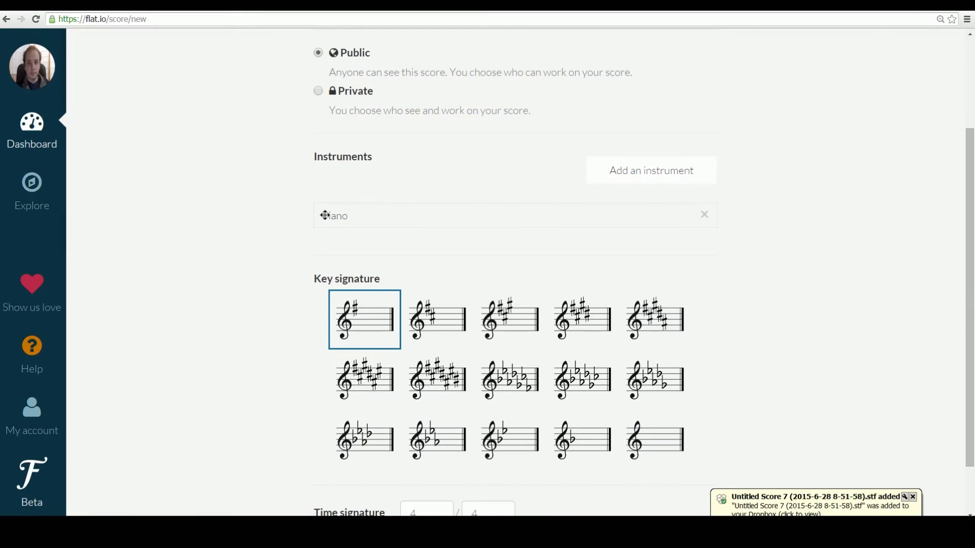
pyautogui.scroll(-3, 972, 239)
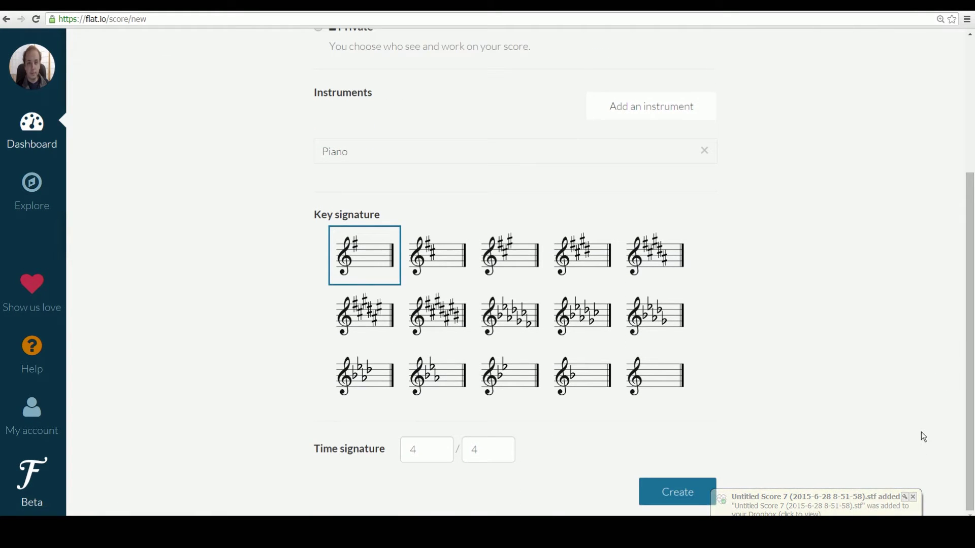
# Add Violin to the new score's instruments and remove it again
pyautogui.click(631, 106)
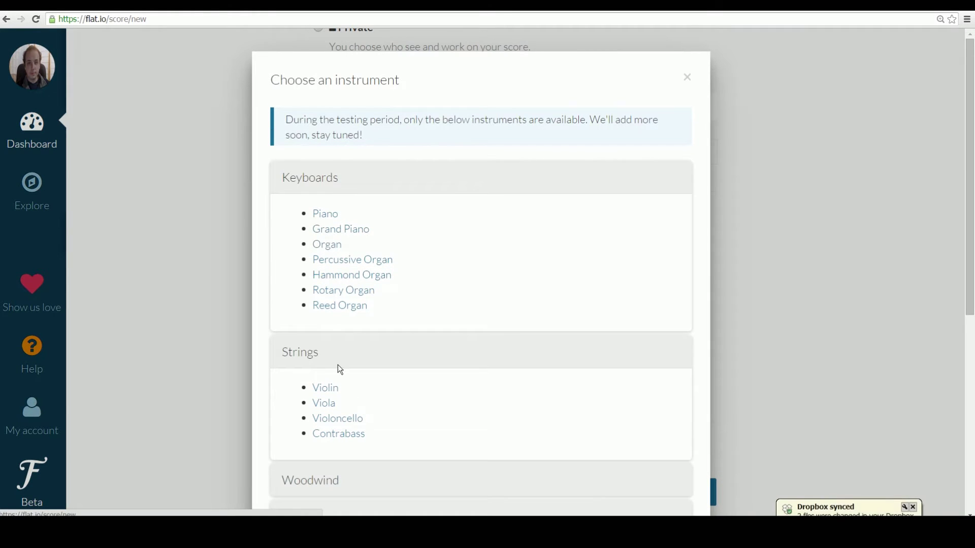
pyautogui.click(331, 389)
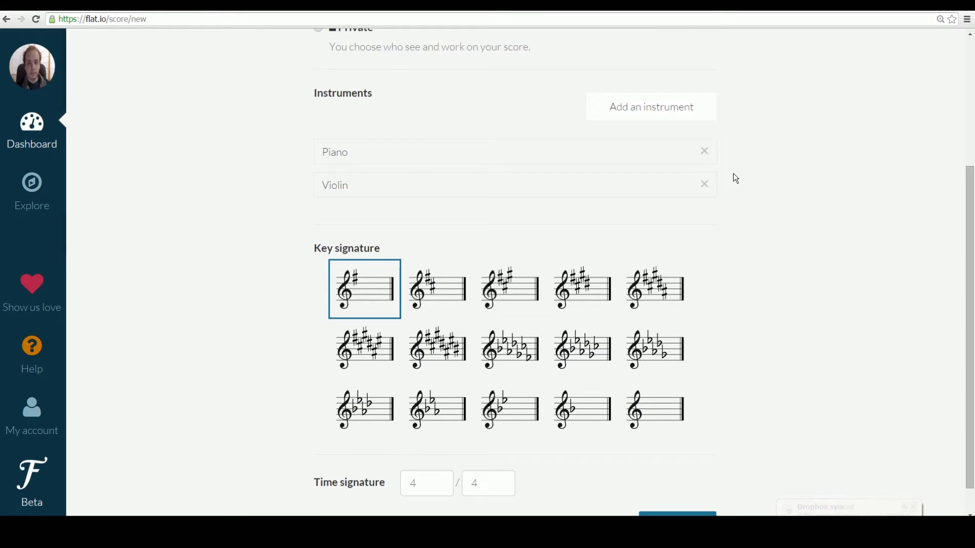
pyautogui.click(705, 185)
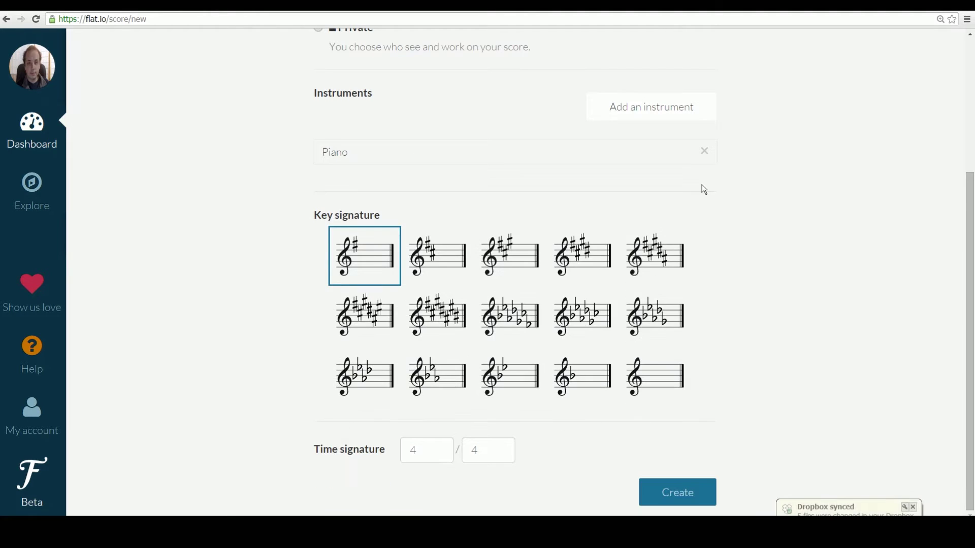
# Browse the remaining instrument categories, expand Percussion, and close the chooser without adding an instrument
pyautogui.click(672, 115)
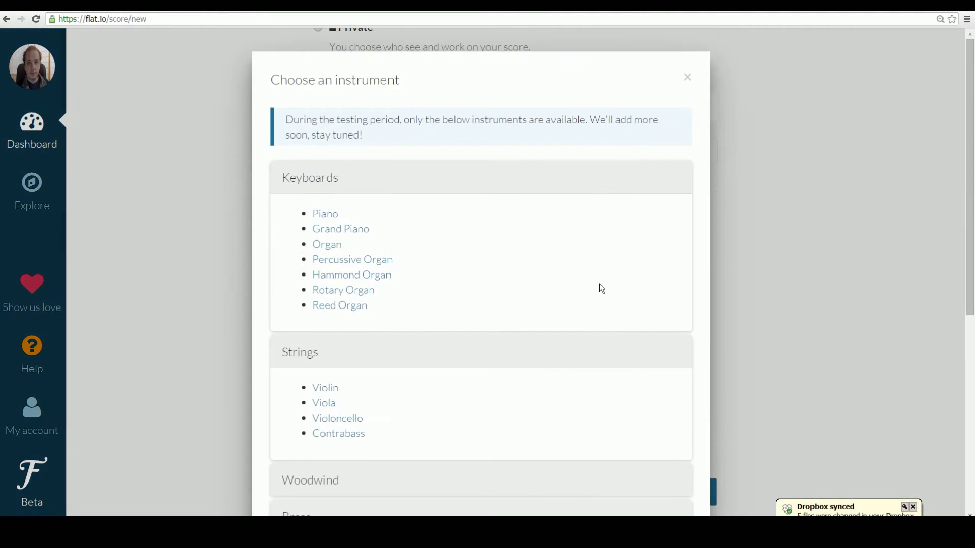
pyautogui.click(715, 489)
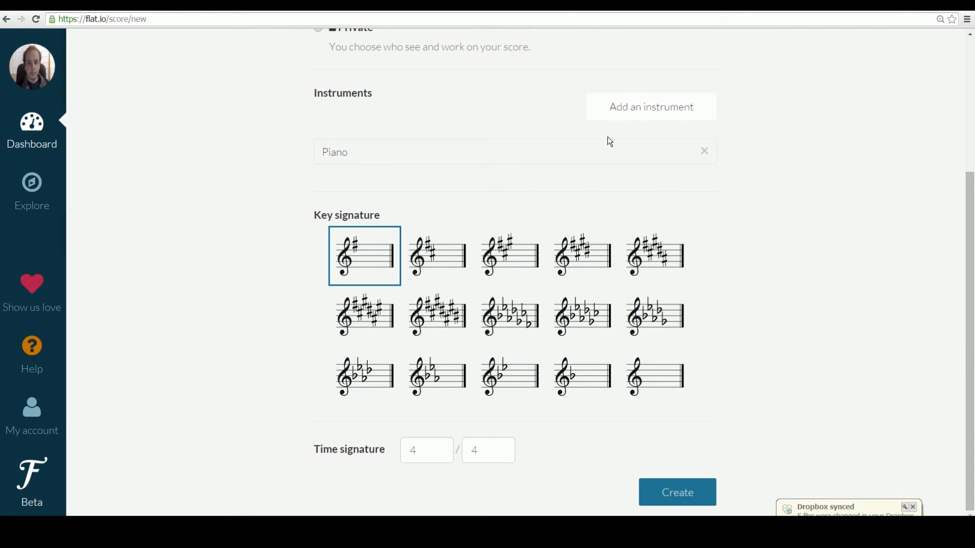
pyautogui.click(627, 104)
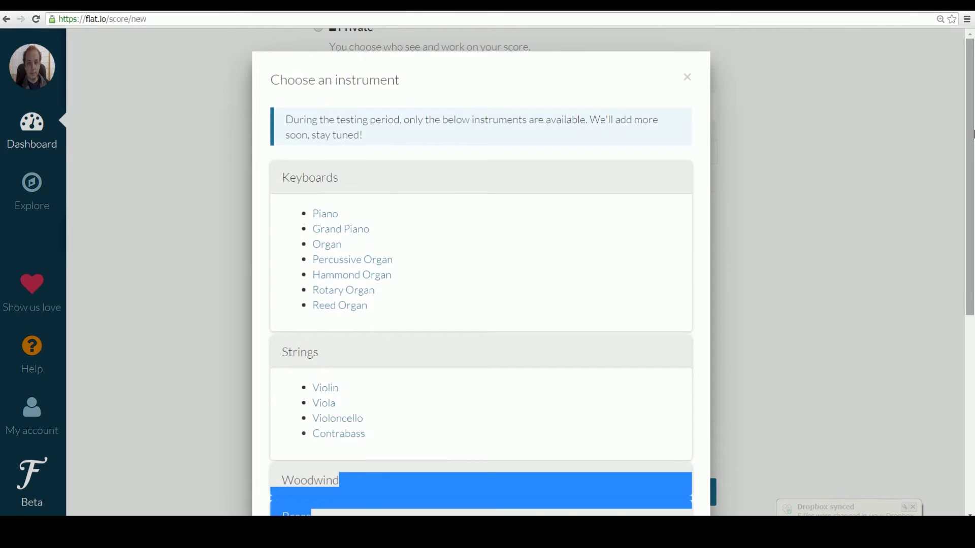
pyautogui.moveTo(973, 134); pyautogui.dragTo(972, 341)
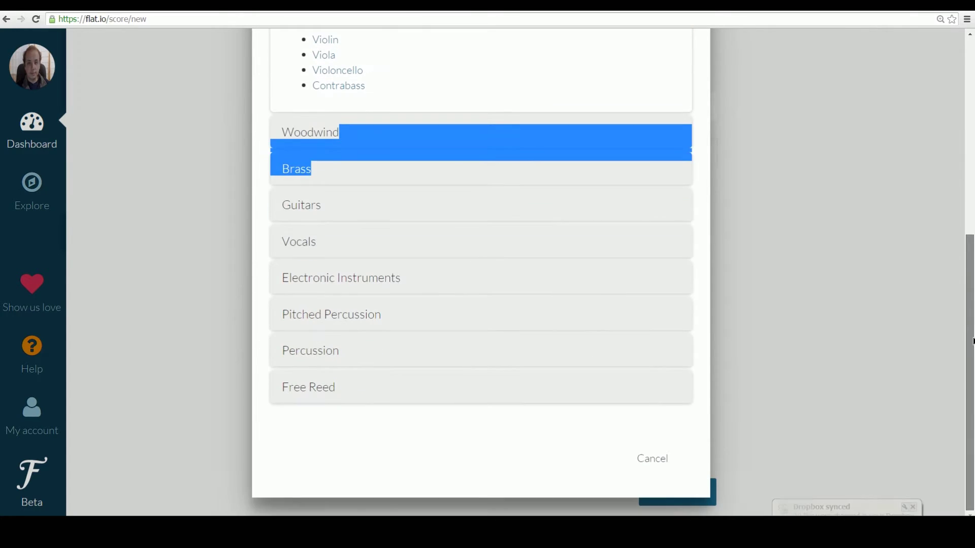
pyautogui.click(358, 360)
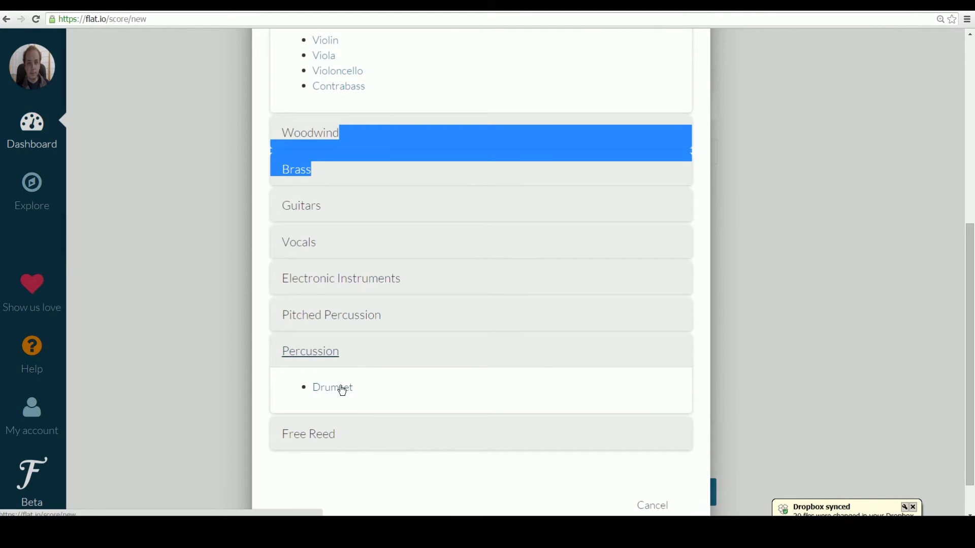
pyautogui.click(656, 505)
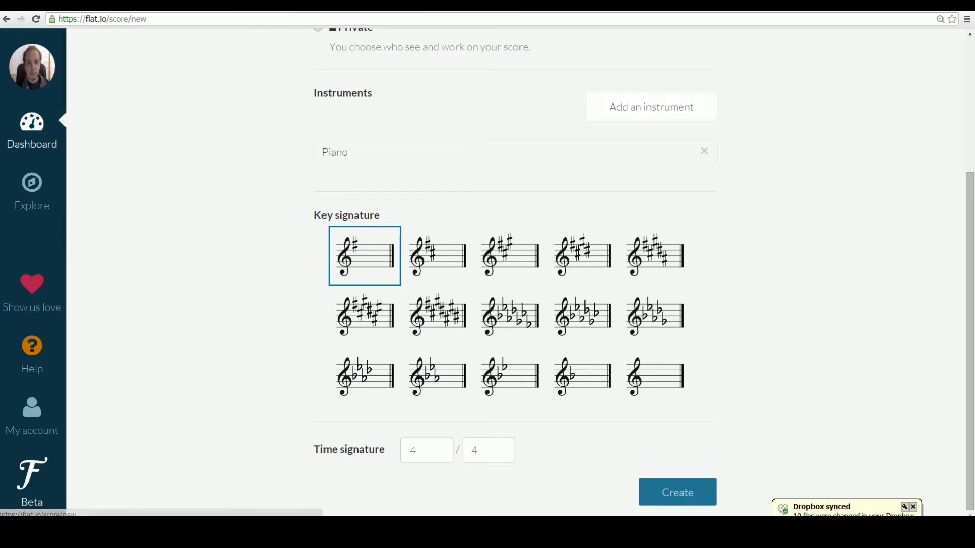
# Create the score with a 4/4 time signature and dismiss the introductory tooltips to reach the editor
pyautogui.click(415, 449)
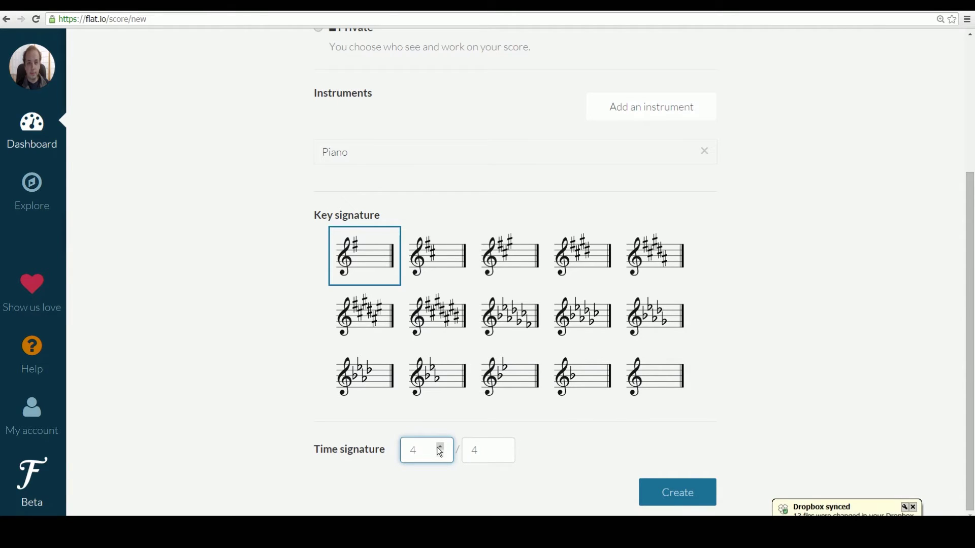
pyautogui.click(704, 492)
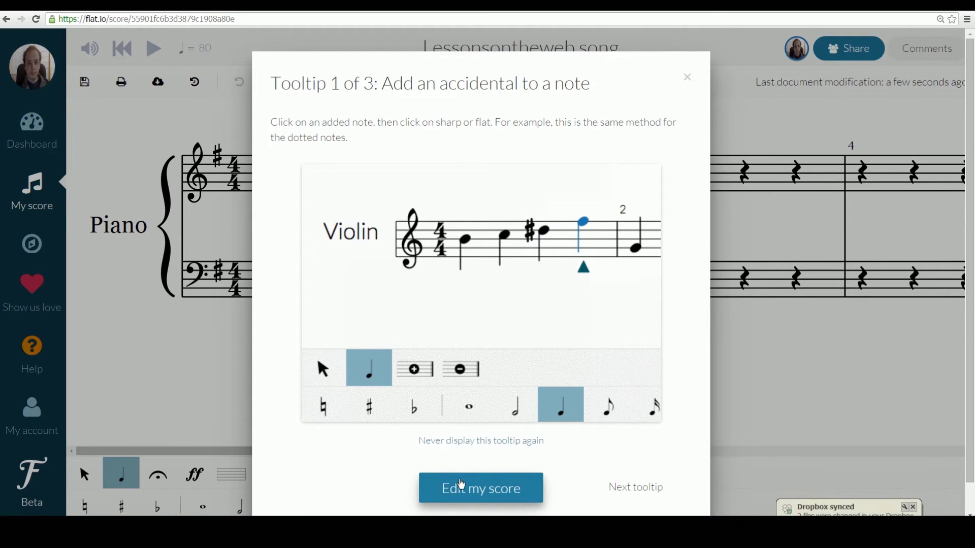
pyautogui.click(650, 495)
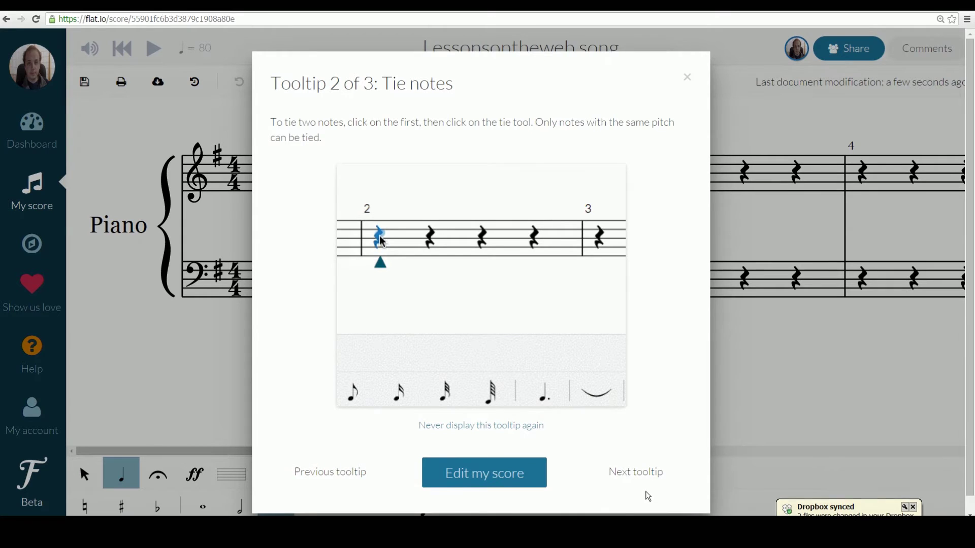
pyautogui.click(446, 479)
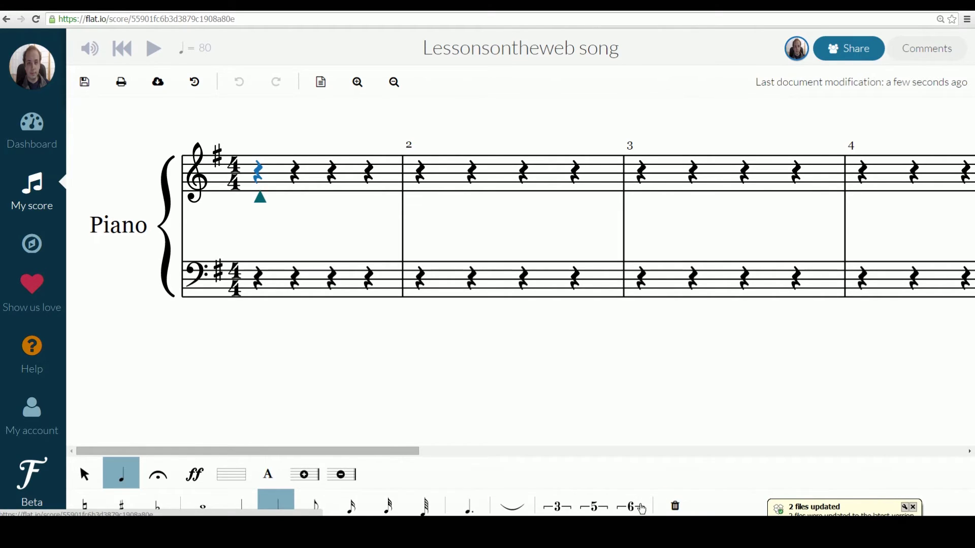
pyautogui.click(913, 507)
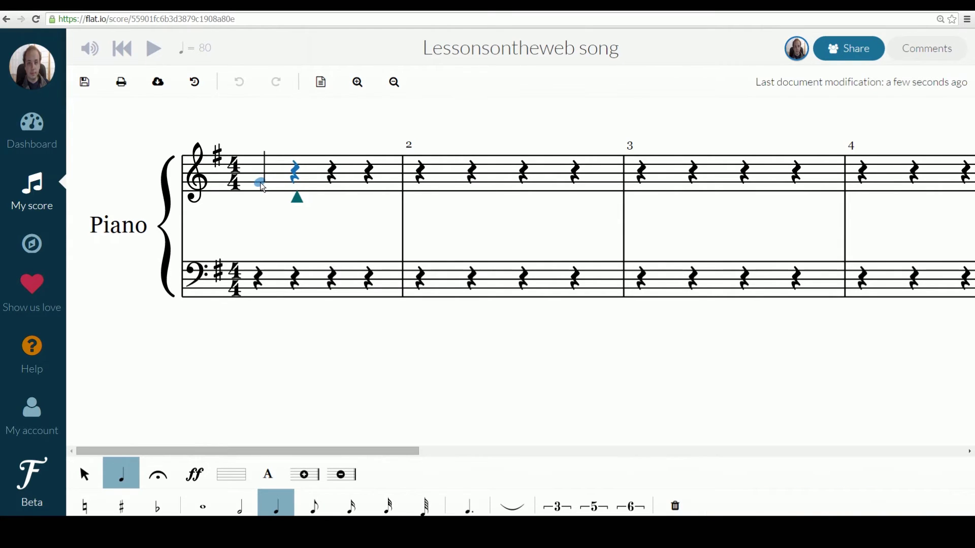
# Enter the quarter notes G, A, B and C in the first measure of the piano's treble staff
pyautogui.click(260, 183)
pyautogui.click(240, 83)
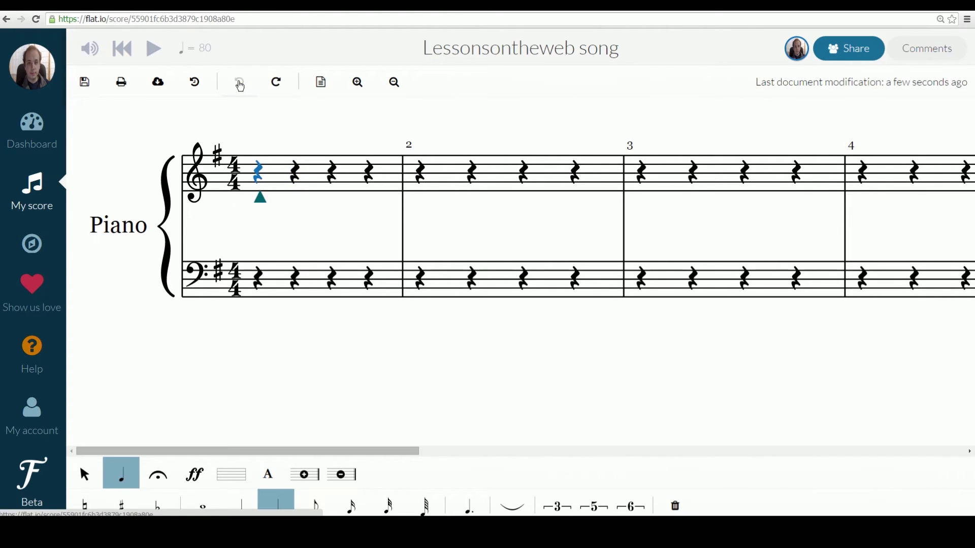
pyautogui.click(250, 187)
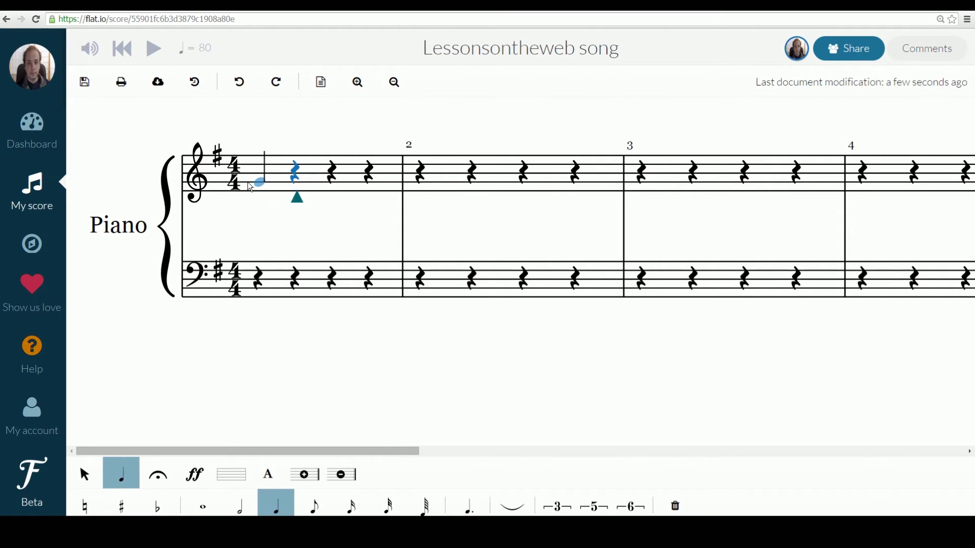
pyautogui.click(296, 177)
pyautogui.click(334, 173)
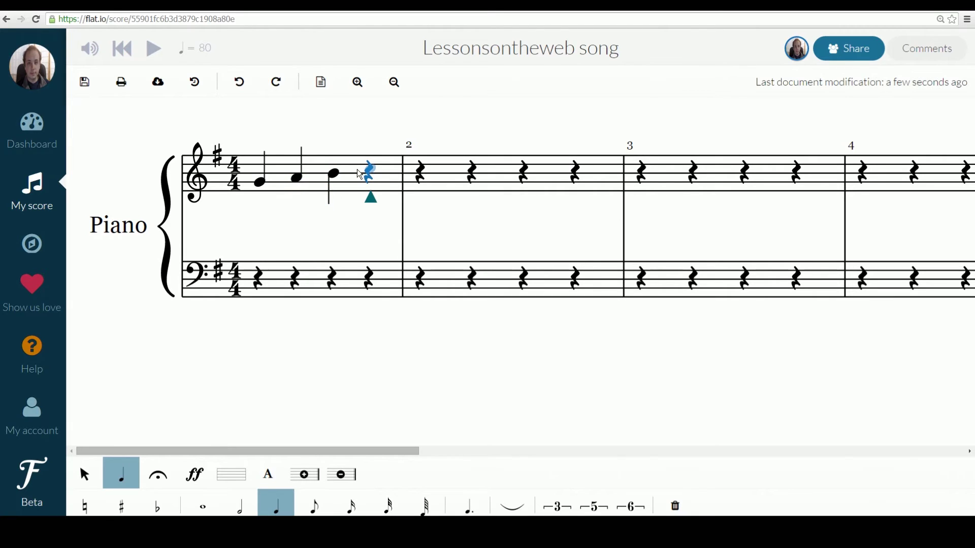
pyautogui.click(360, 174)
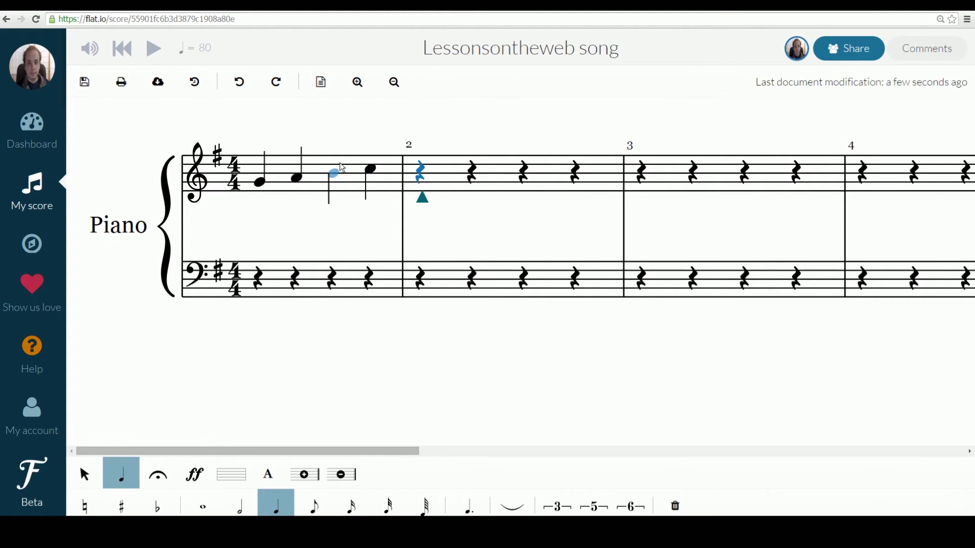
# Delete the quarter note A from the treble staff's first measure and lengthen the G before it to a half note
pyautogui.click(299, 178)
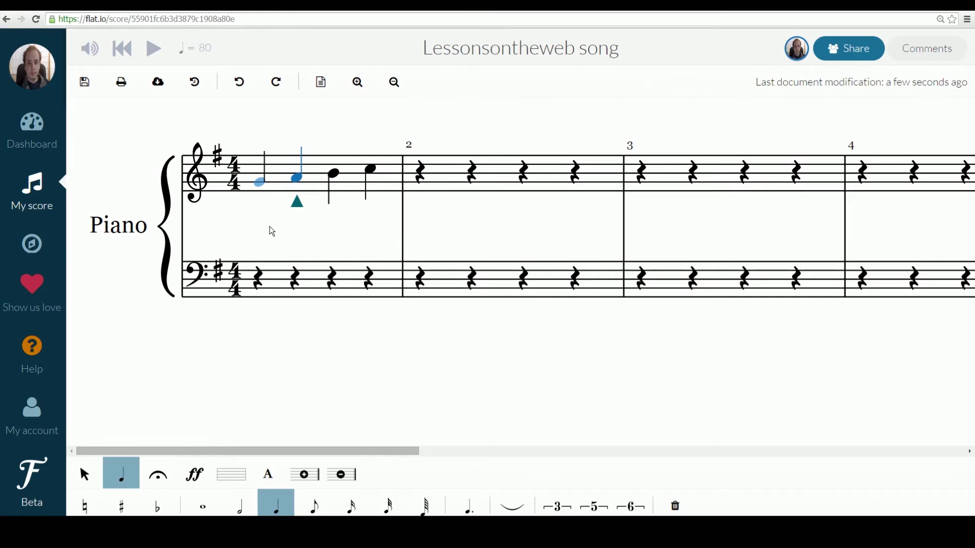
pyautogui.click(371, 334)
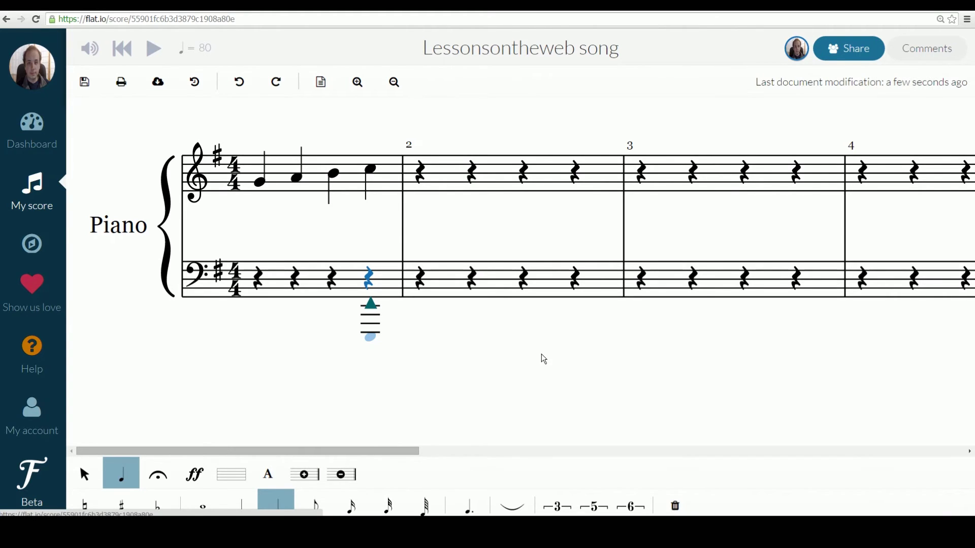
pyautogui.click(293, 183)
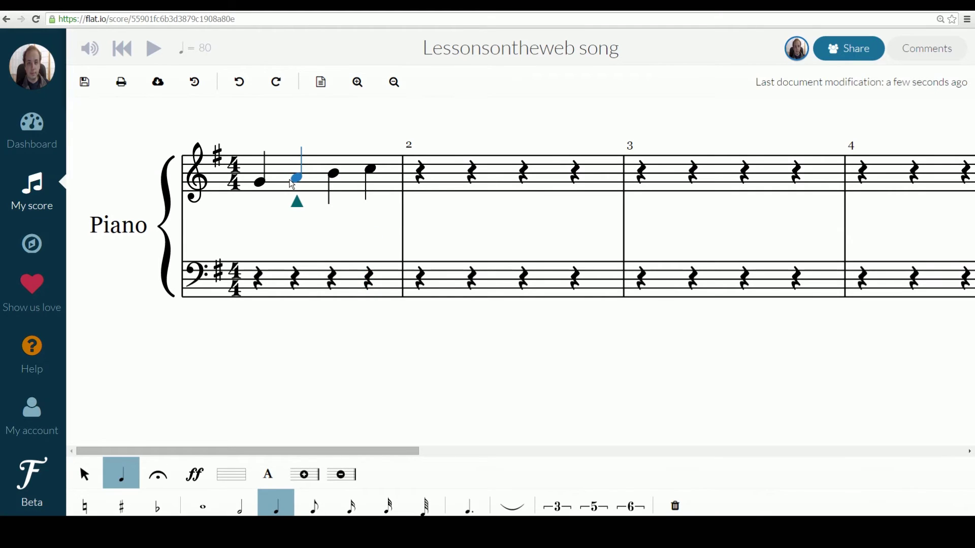
pyautogui.click(676, 507)
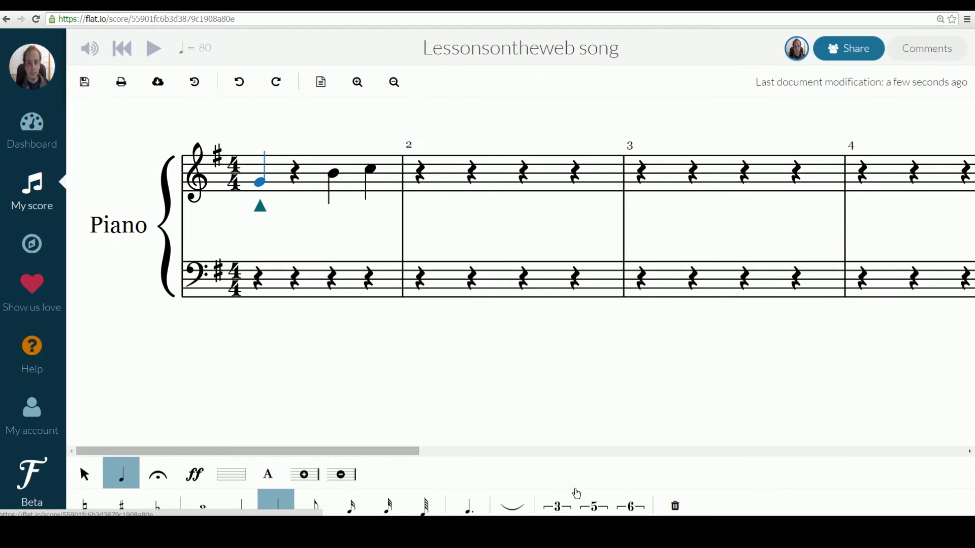
pyautogui.click(241, 507)
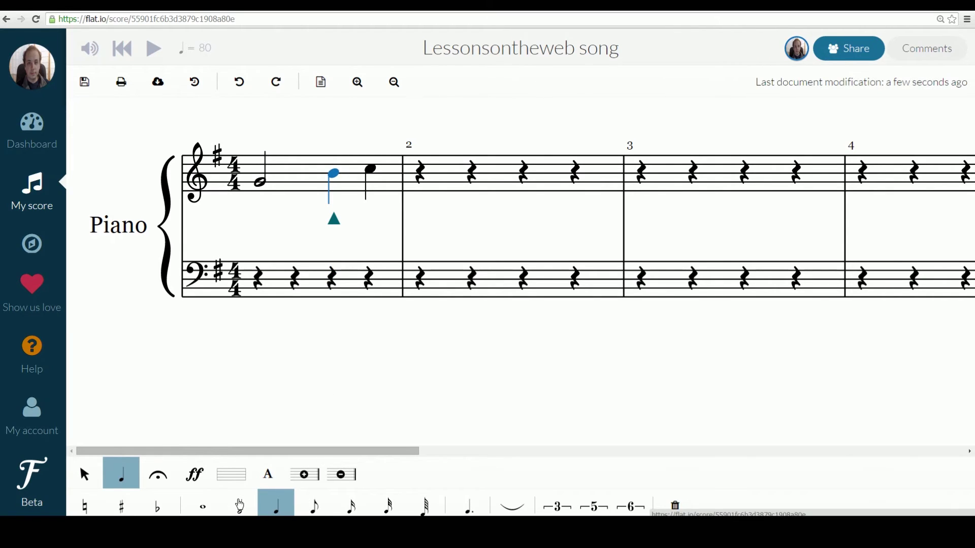
pyautogui.click(240, 507)
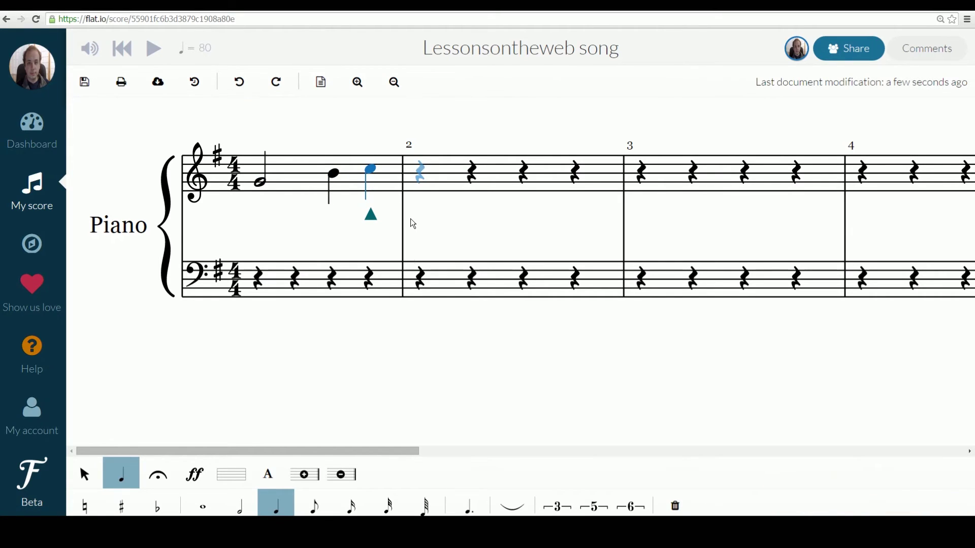
# Delete the quarter note C from the first measure and lengthen the B before it to a half note
pyautogui.press('BackSpace')
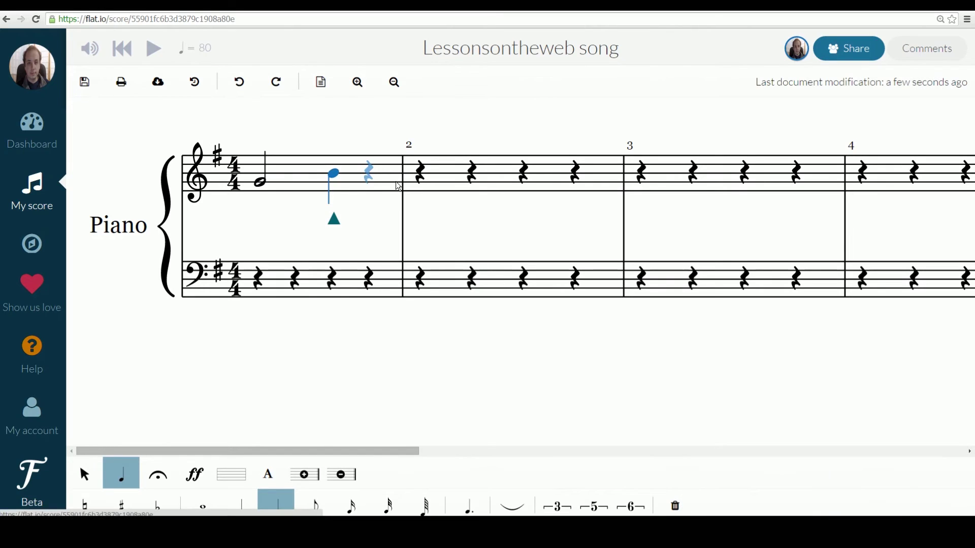
pyautogui.click(241, 507)
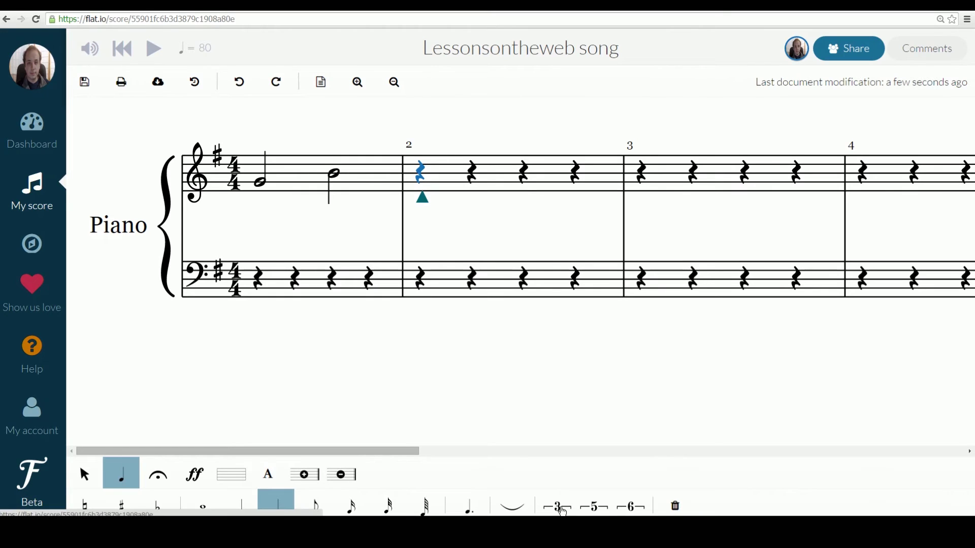
# Create a triplet on the first beat of the treble staff's second measure and enter A as its first note
pyautogui.click(559, 508)
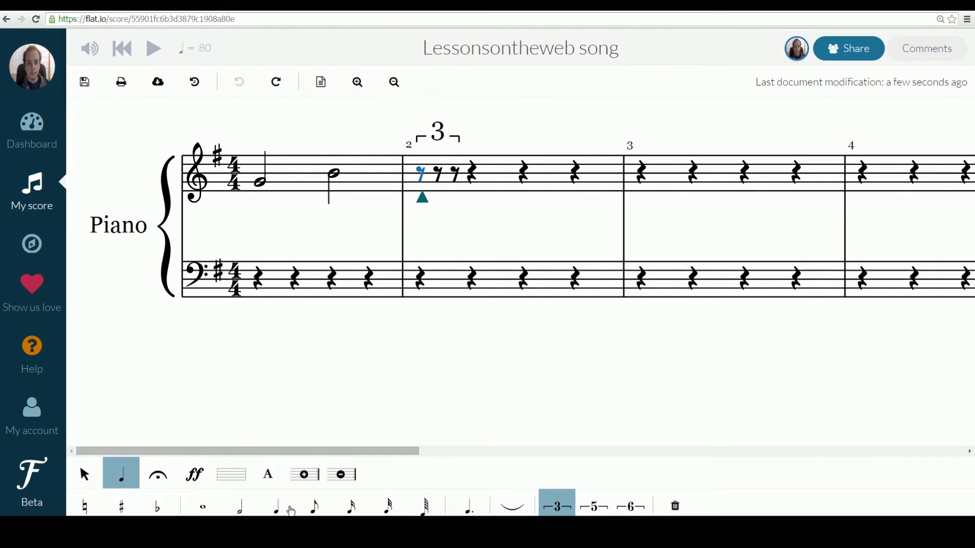
pyautogui.click(315, 508)
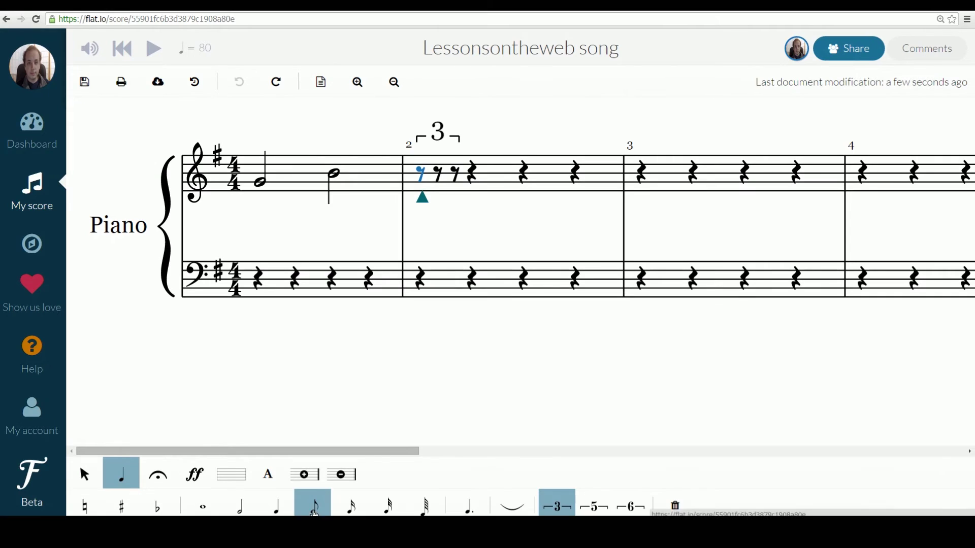
pyautogui.click(421, 187)
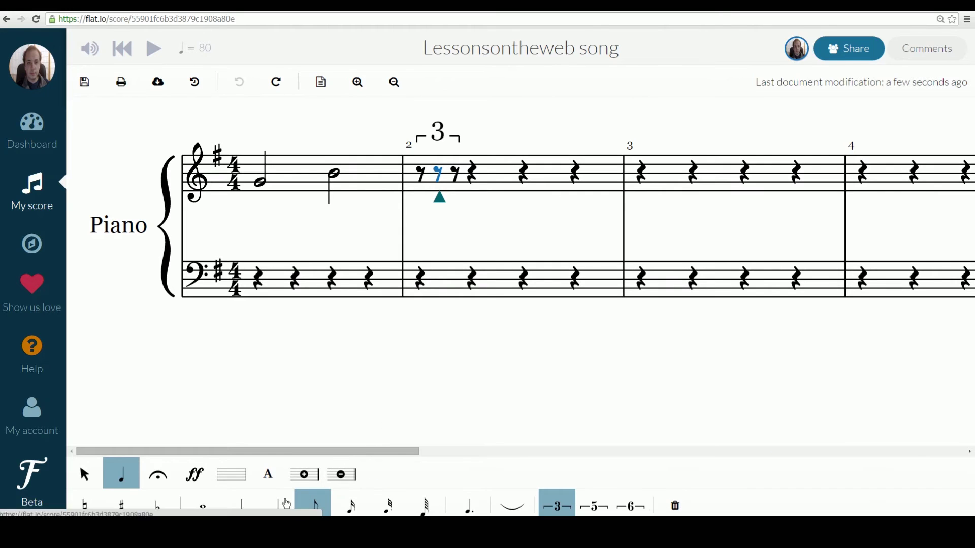
pyautogui.click(277, 505)
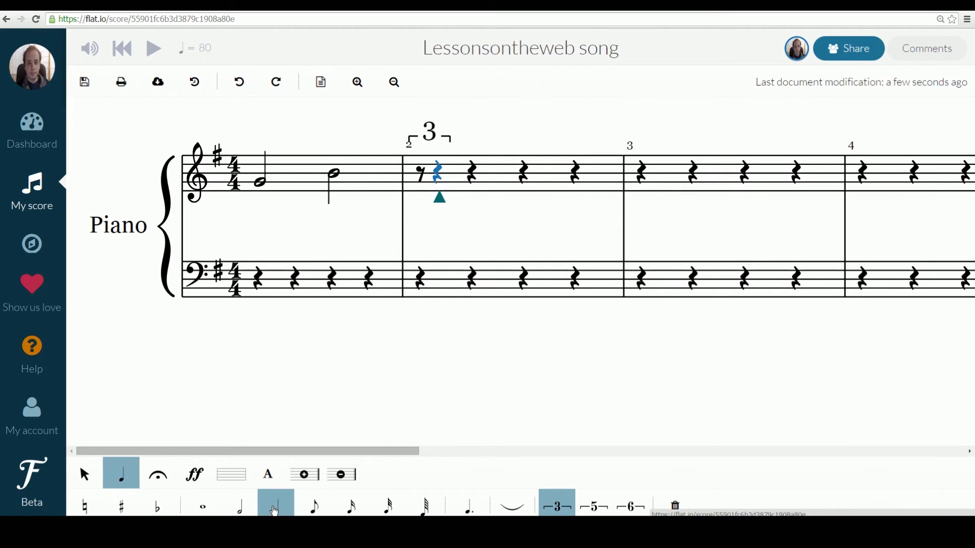
pyautogui.click(424, 190)
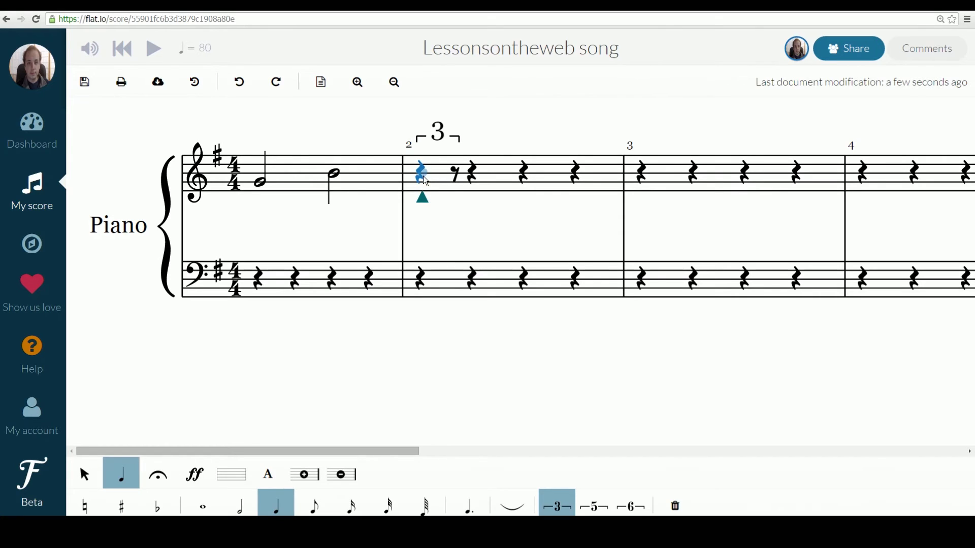
pyautogui.click(425, 182)
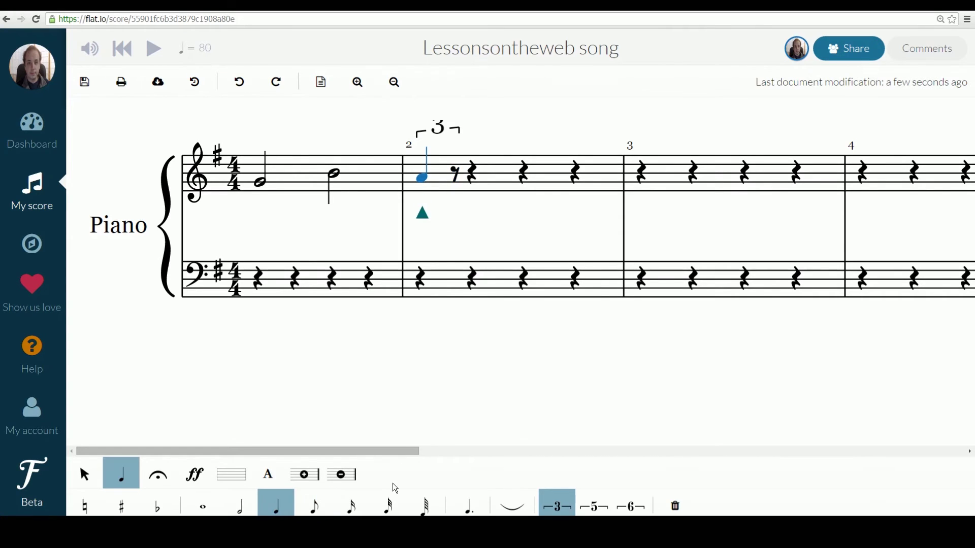
# Shorten the triplet's A to an eighth note and fill the rest of the triplet with two eighth-note Gs
pyautogui.click(315, 508)
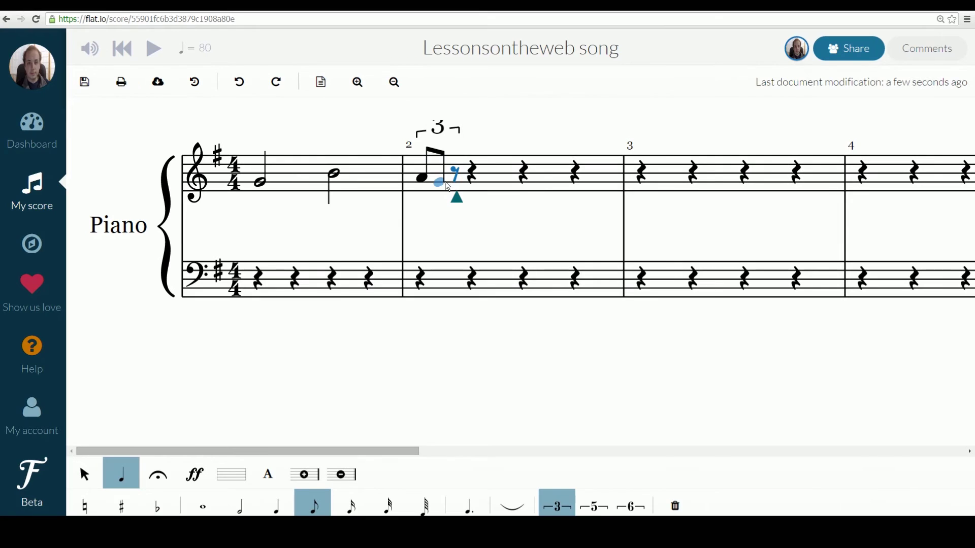
pyautogui.click(445, 186)
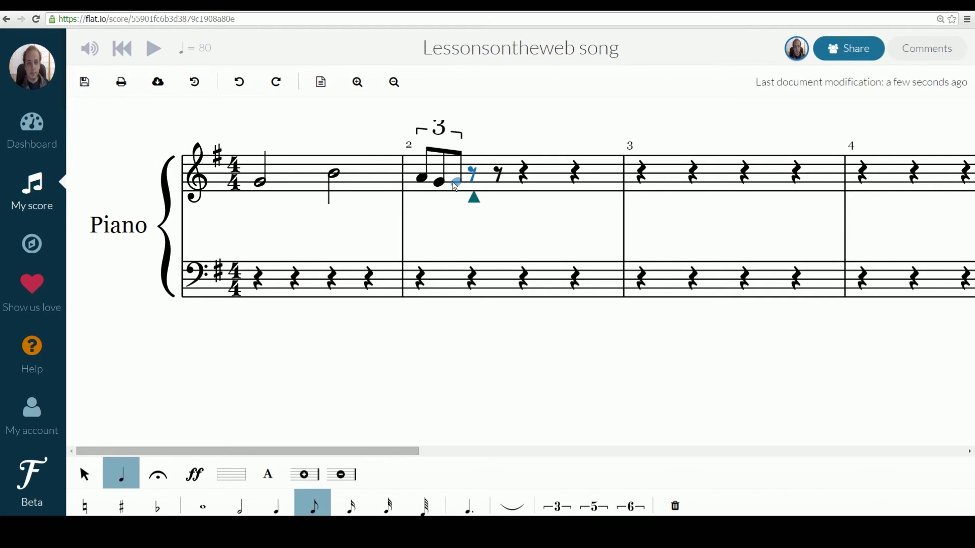
pyautogui.click(456, 183)
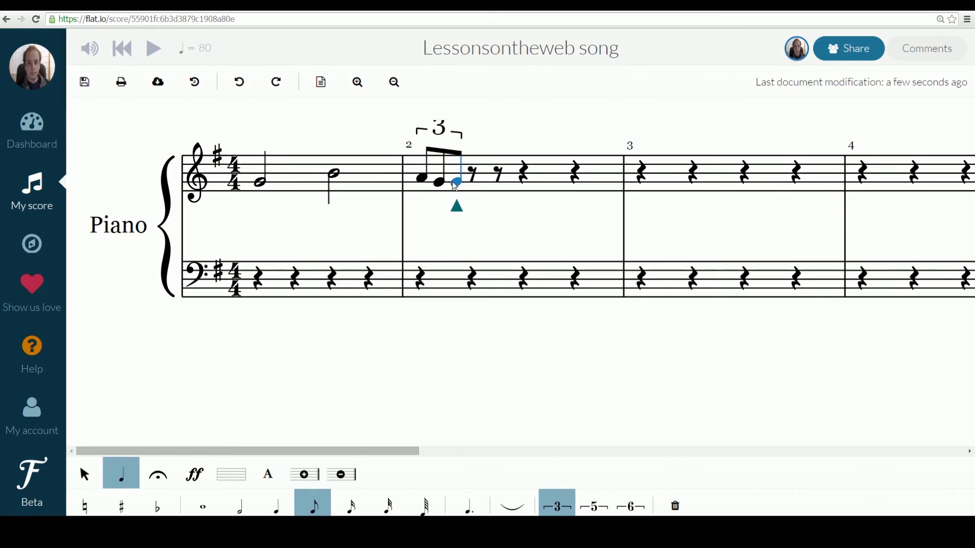
# Switch to the selection tool and select the piano's treble staff measures from the first measure onward
pyautogui.click(393, 184)
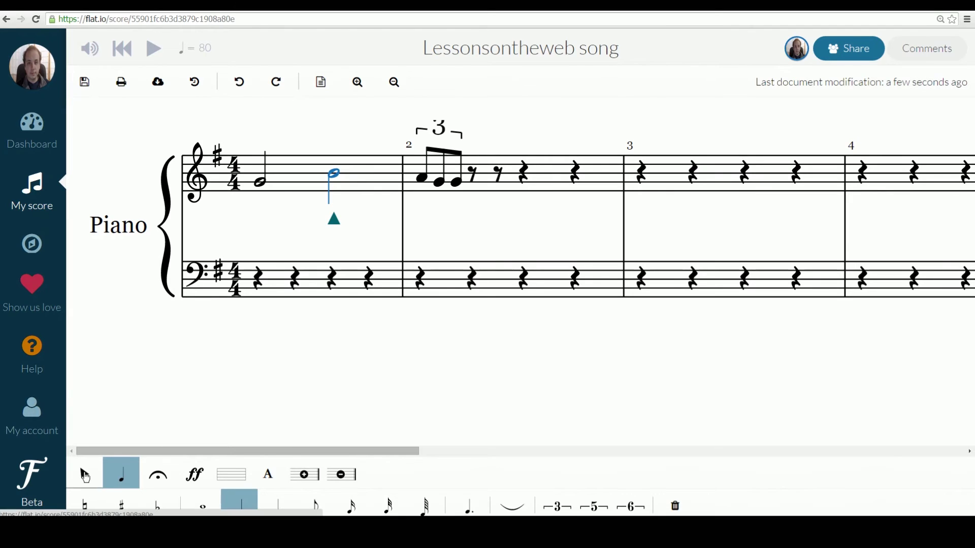
pyautogui.click(85, 476)
pyautogui.click(367, 183)
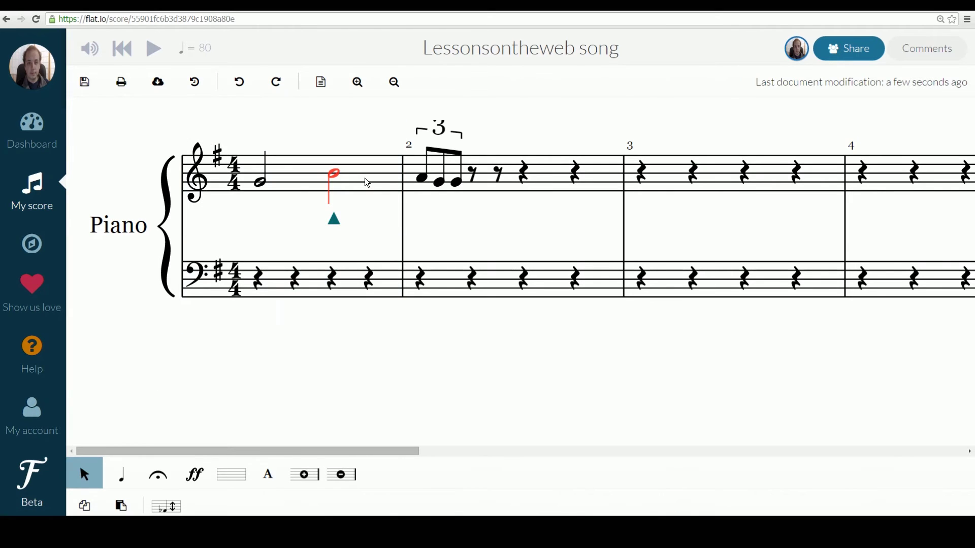
pyautogui.click(395, 188)
pyautogui.doubleClick(596, 184)
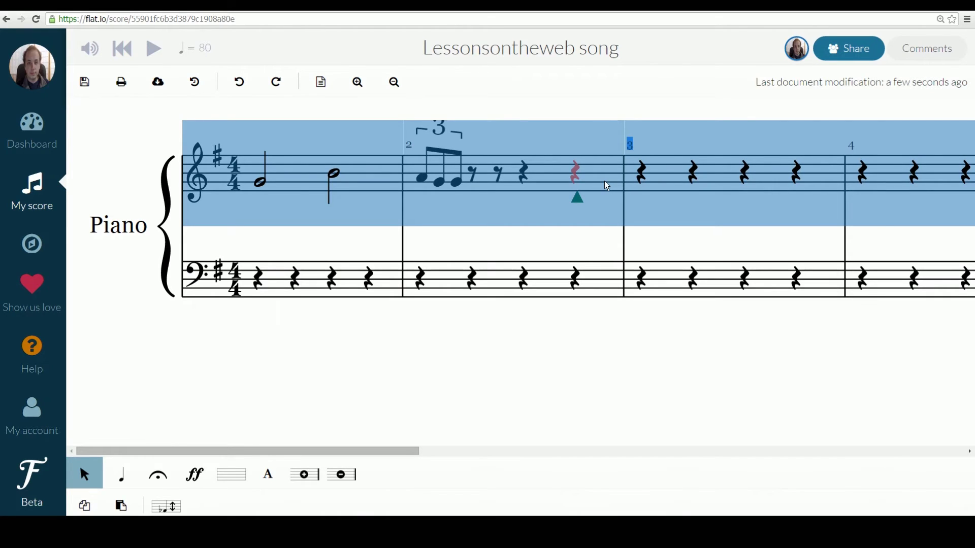
pyautogui.click(397, 175)
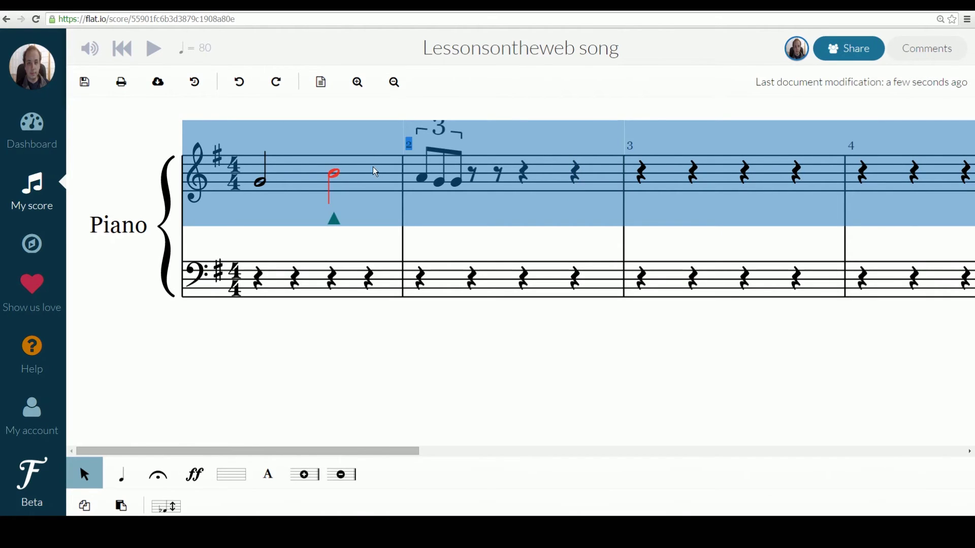
pyautogui.click(452, 235)
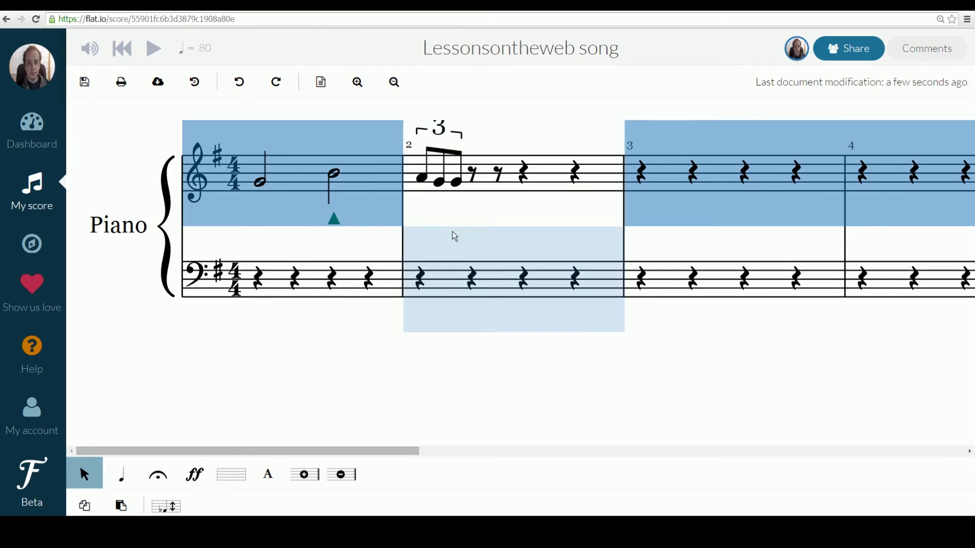
pyautogui.click(385, 195)
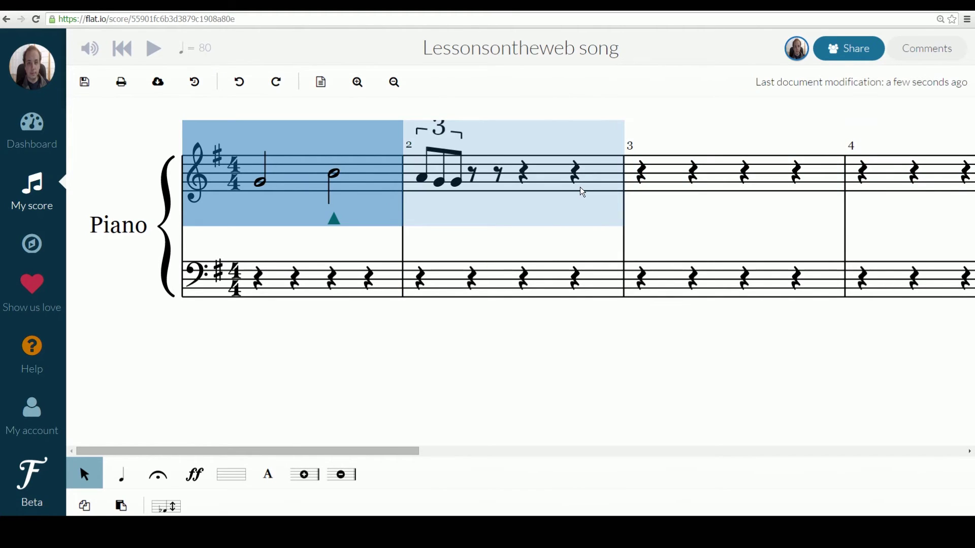
pyautogui.keyDown('shift'); pyautogui.click(597, 201); pyautogui.keyUp('shift')
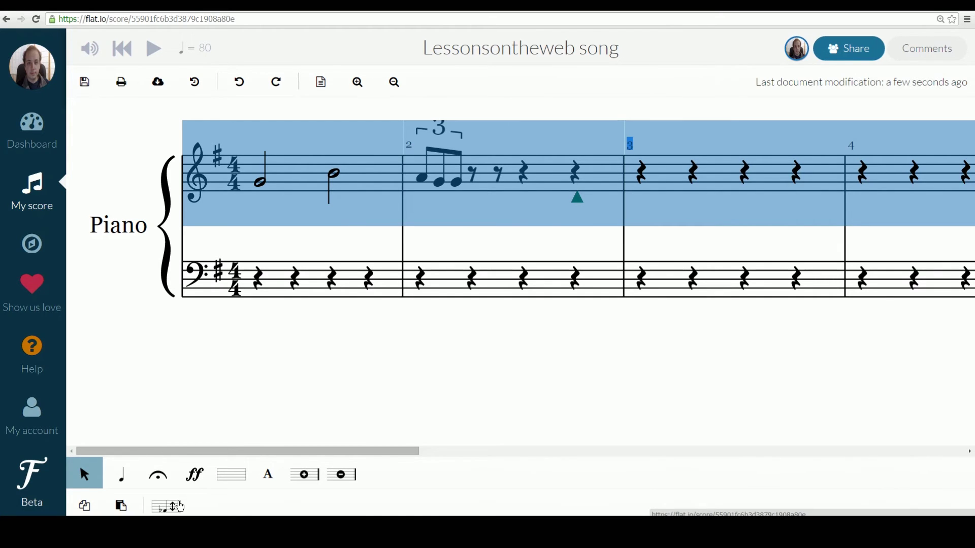
# Open the Transpose settings for the selected treble staff measures and set the interval to 2
pyautogui.hotkey('ctrl', '+')
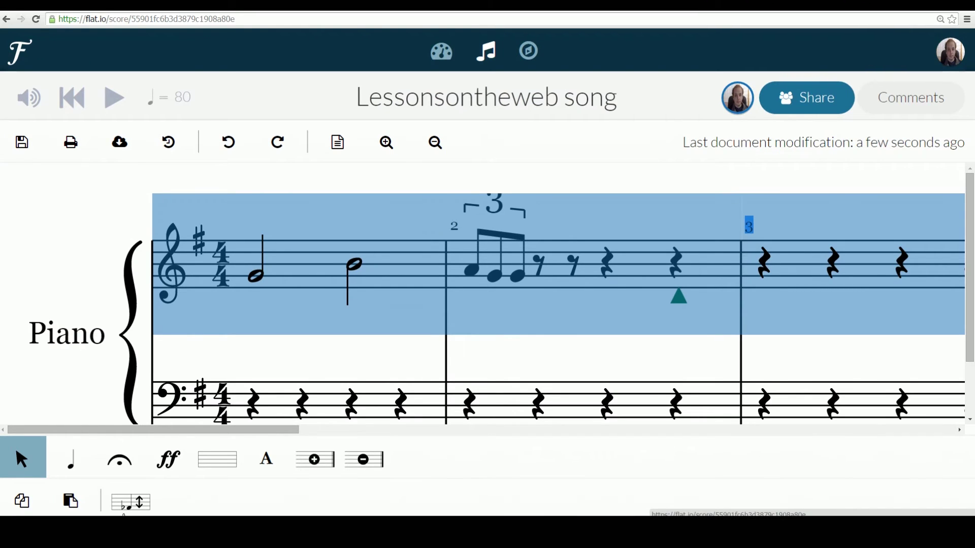
pyautogui.click(131, 509)
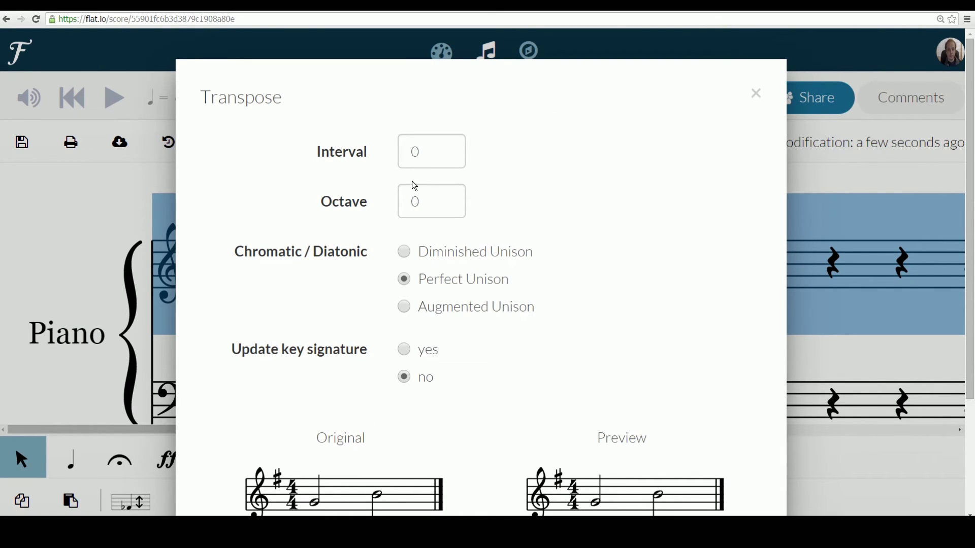
pyautogui.doubleClick(428, 155)
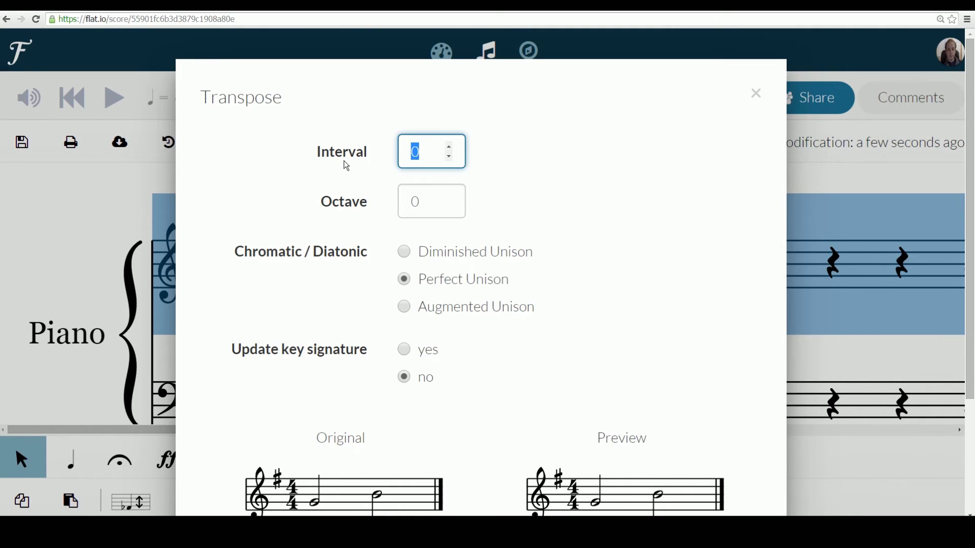
pyautogui.click(450, 148)
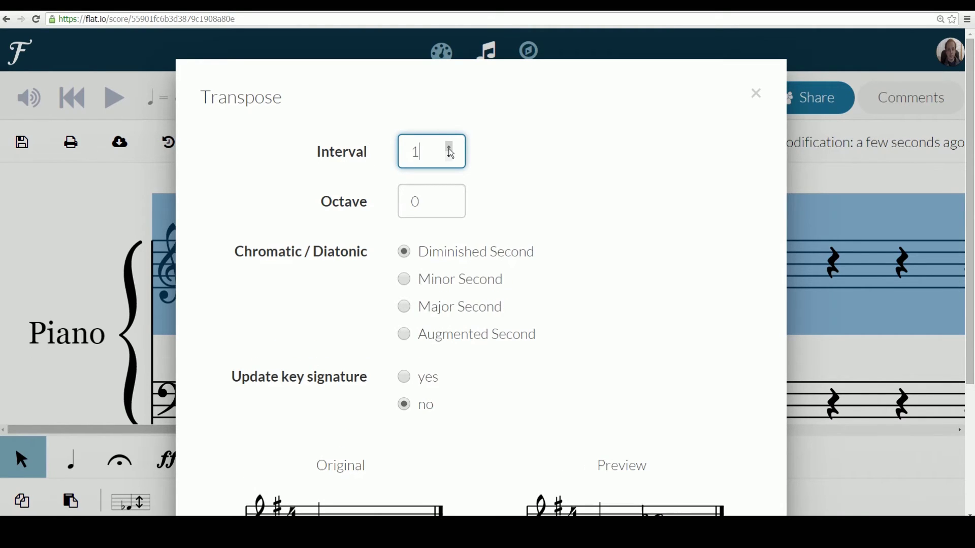
pyautogui.click(450, 149)
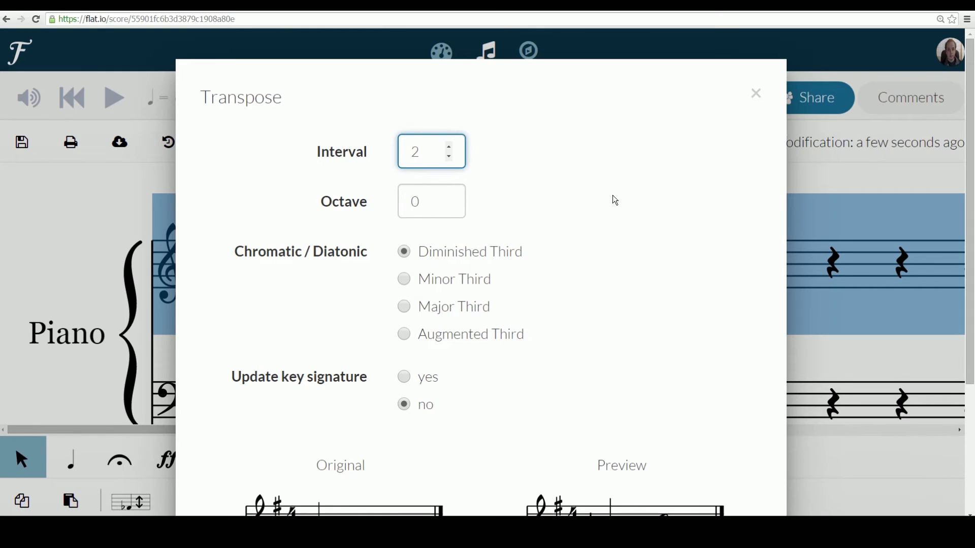
pyautogui.click(658, 85)
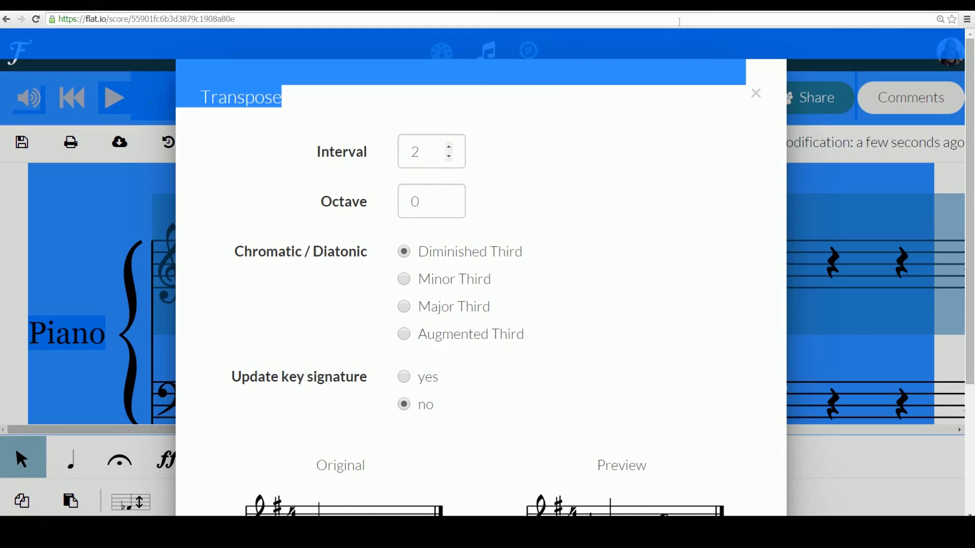
pyautogui.hotkey('ctrl', '-')
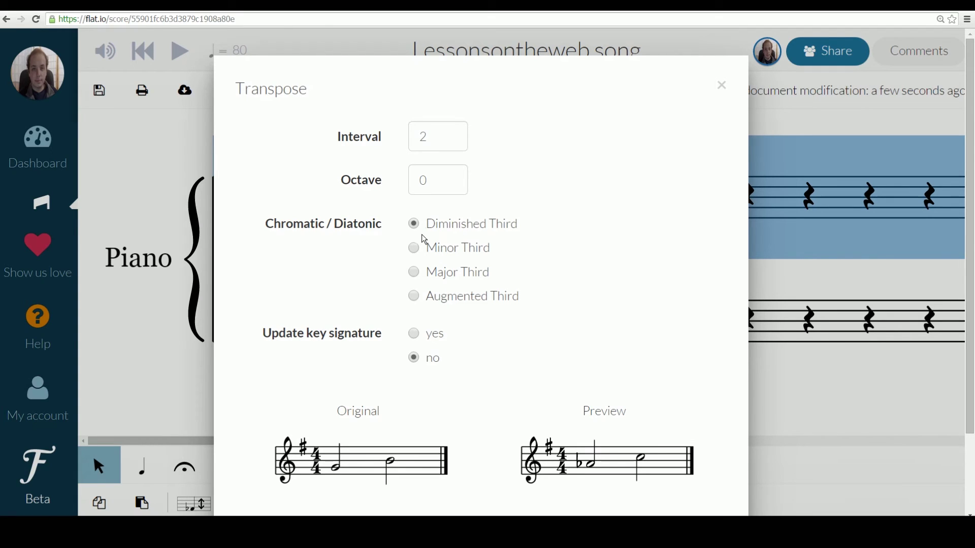
# Preview the minor, major and augmented third options, choose Diminished Third, and set the key signature to update with the transposition
pyautogui.click(415, 249)
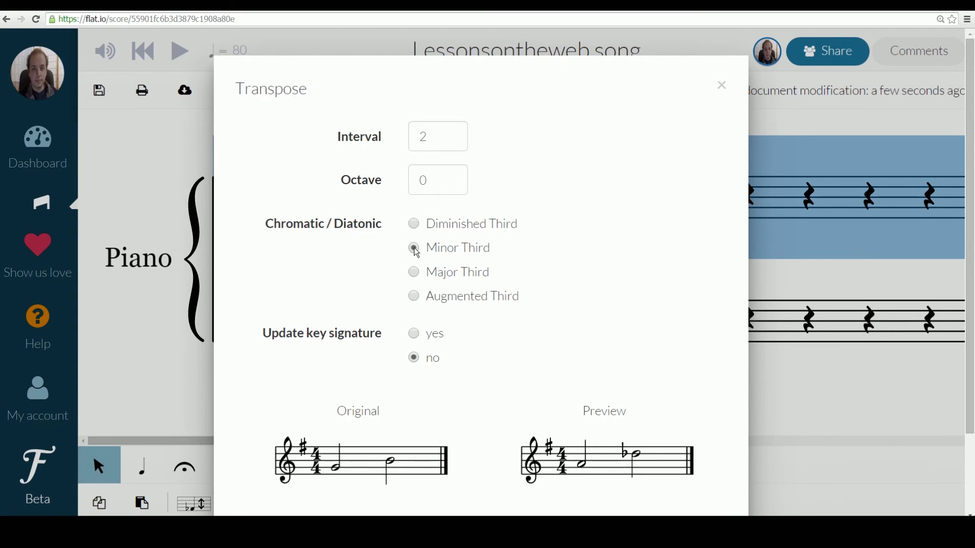
pyautogui.click(415, 275)
pyautogui.click(415, 297)
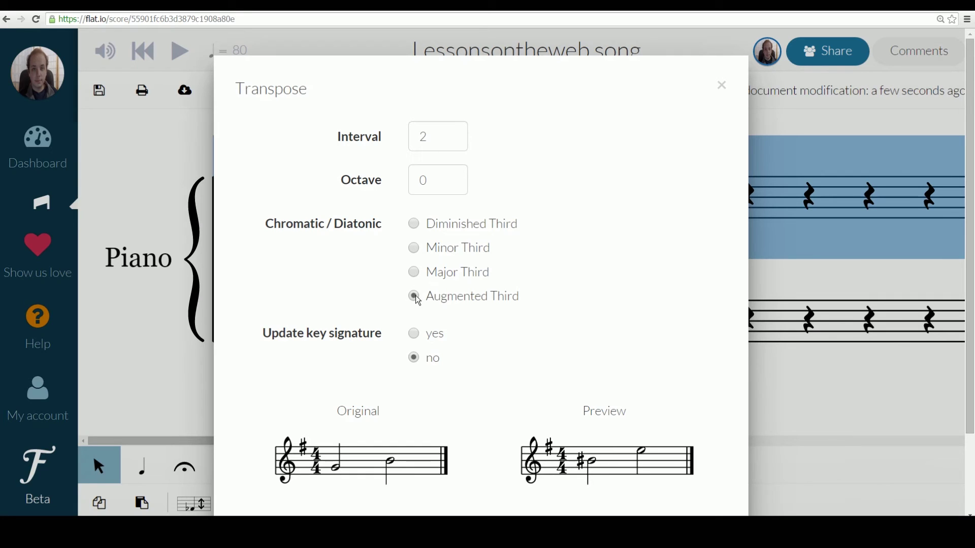
pyautogui.click(414, 225)
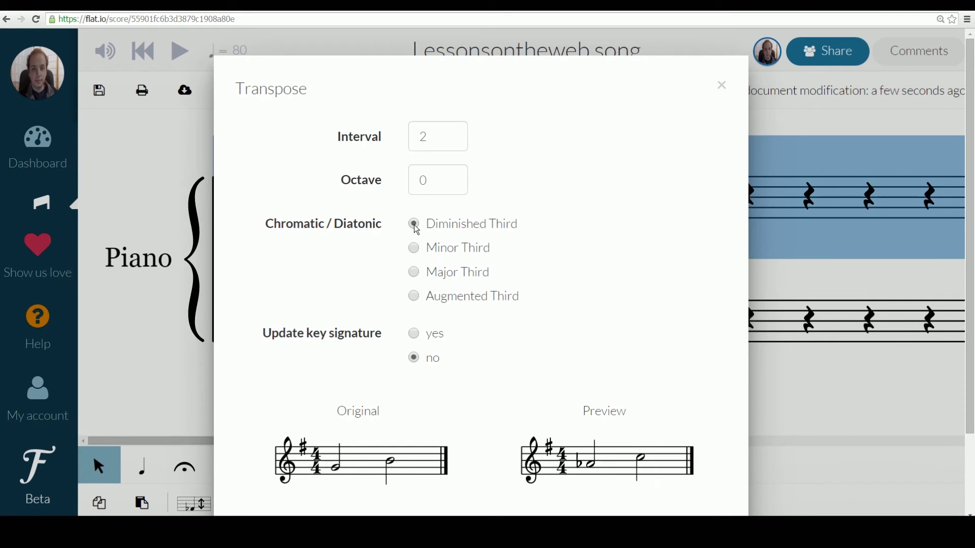
pyautogui.click(421, 336)
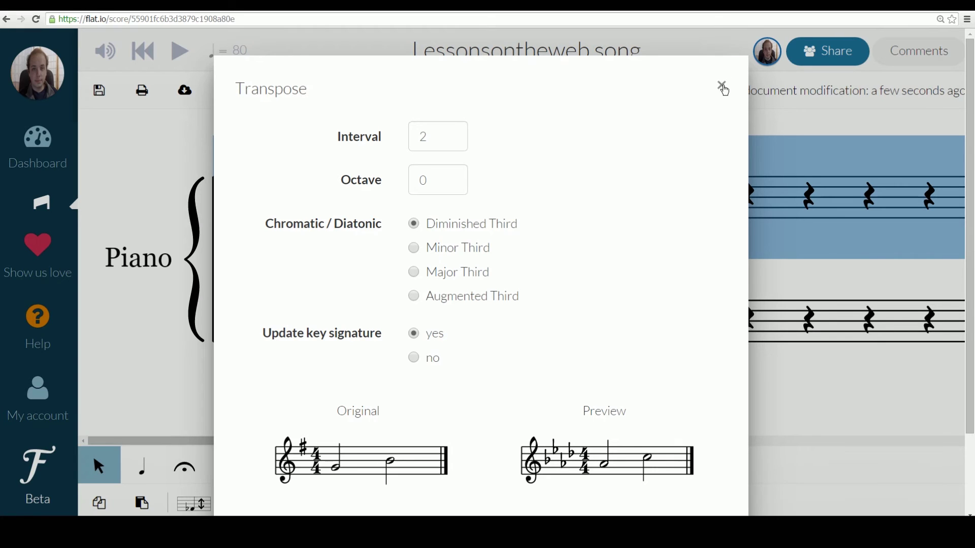
# Close the Transpose settings without applying them and clear the treble staff selection
pyautogui.click(723, 88)
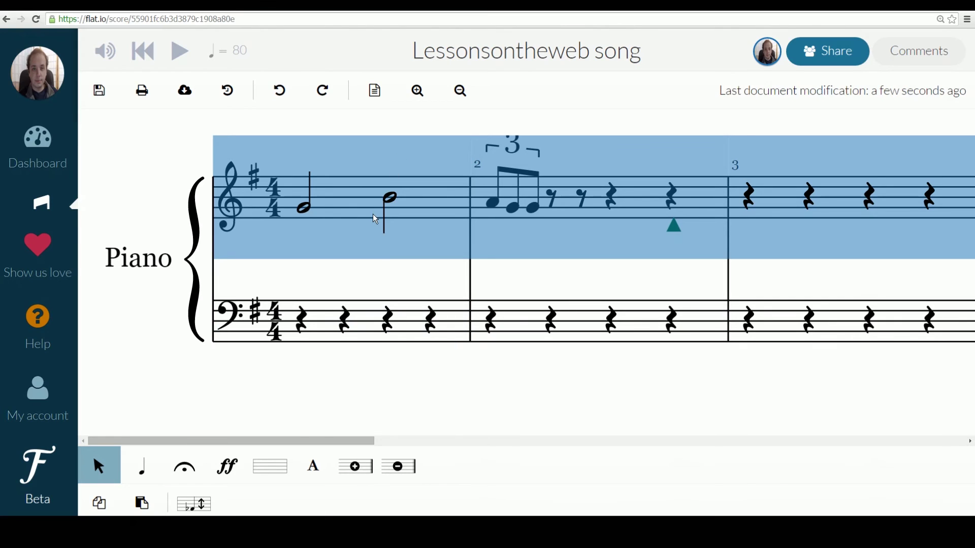
pyautogui.press('Escape')
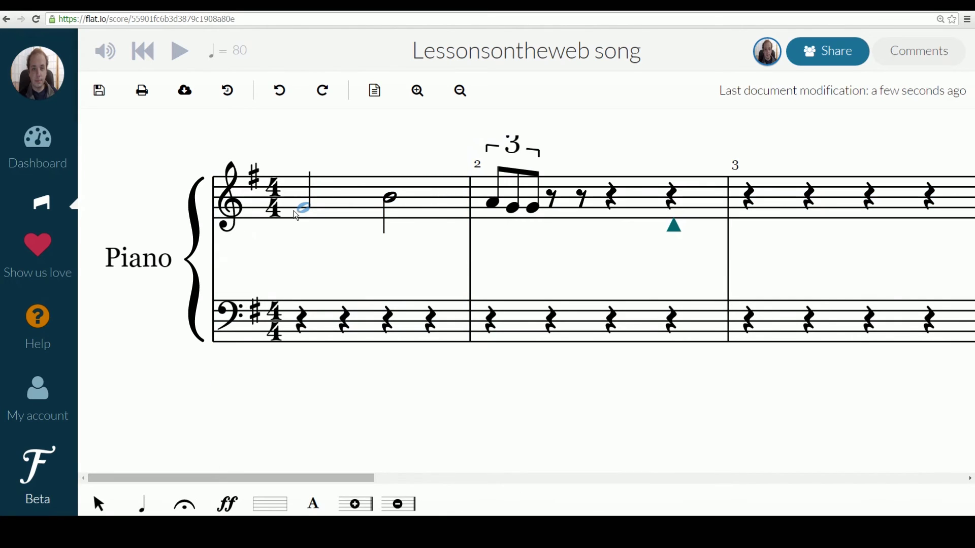
# Add a piano (p) dynamic between the staves at the first beat of measure 1 and of measure 2
pyautogui.click(304, 208)
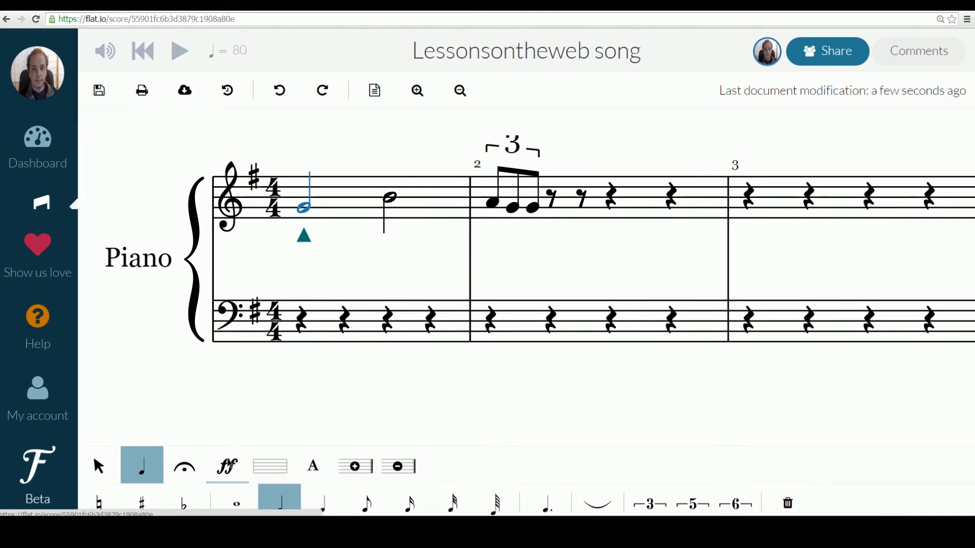
pyautogui.press('Escape')
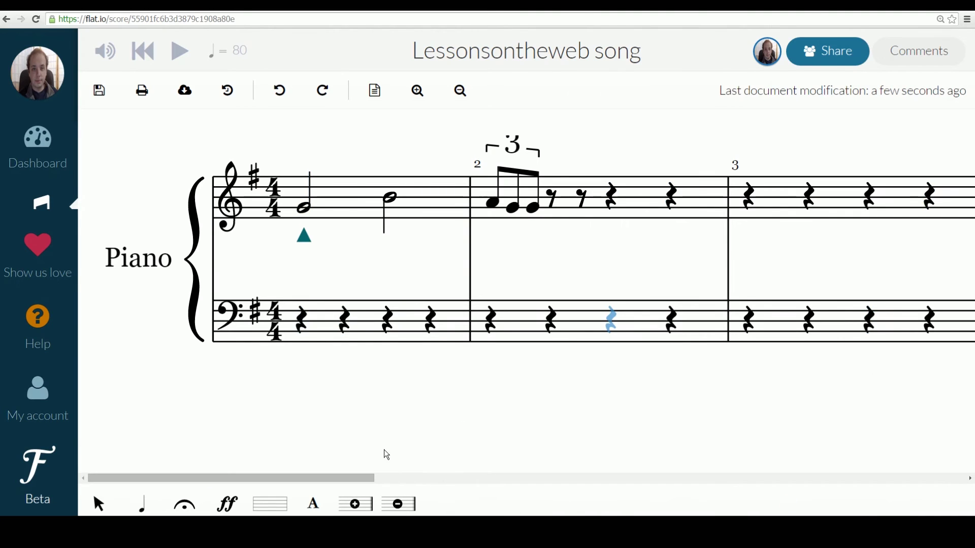
pyautogui.click(228, 505)
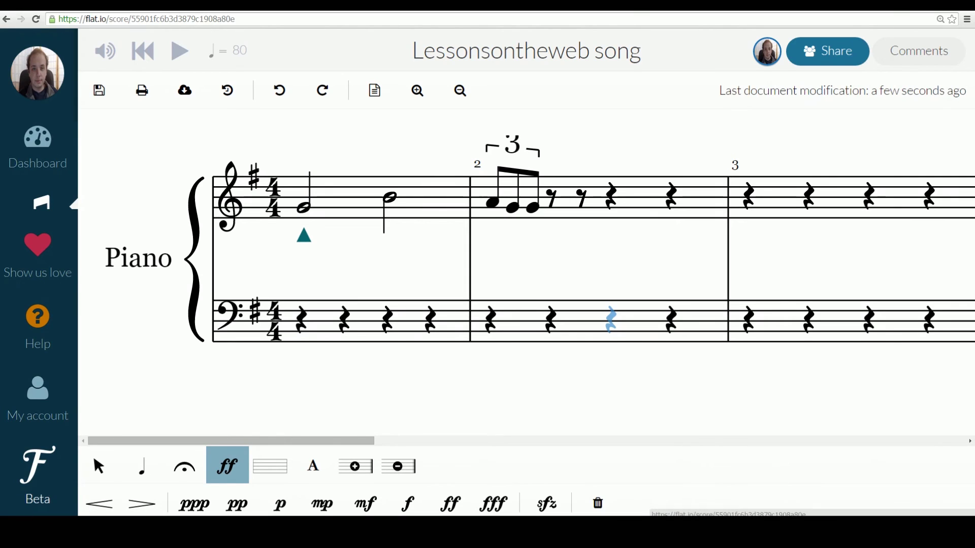
pyautogui.click(281, 506)
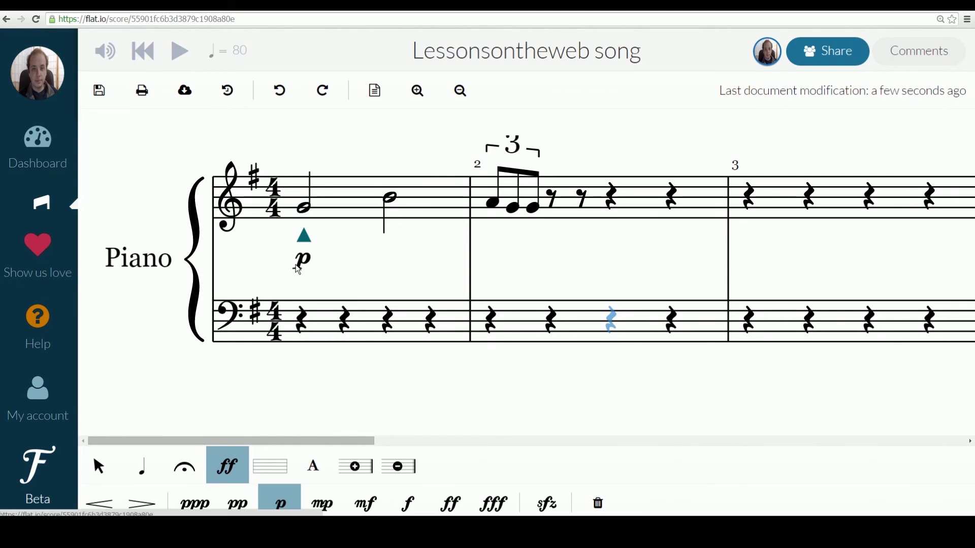
pyautogui.click(299, 268)
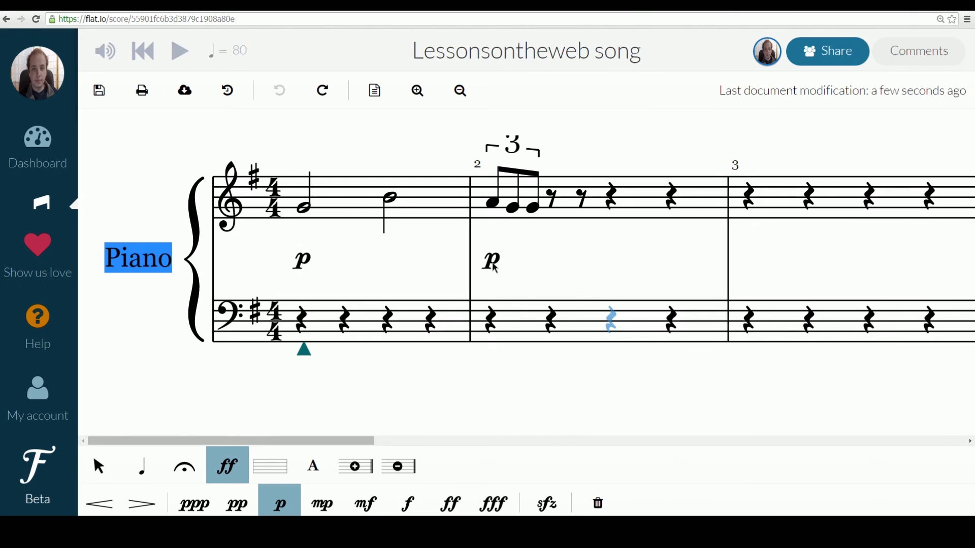
pyautogui.click(488, 268)
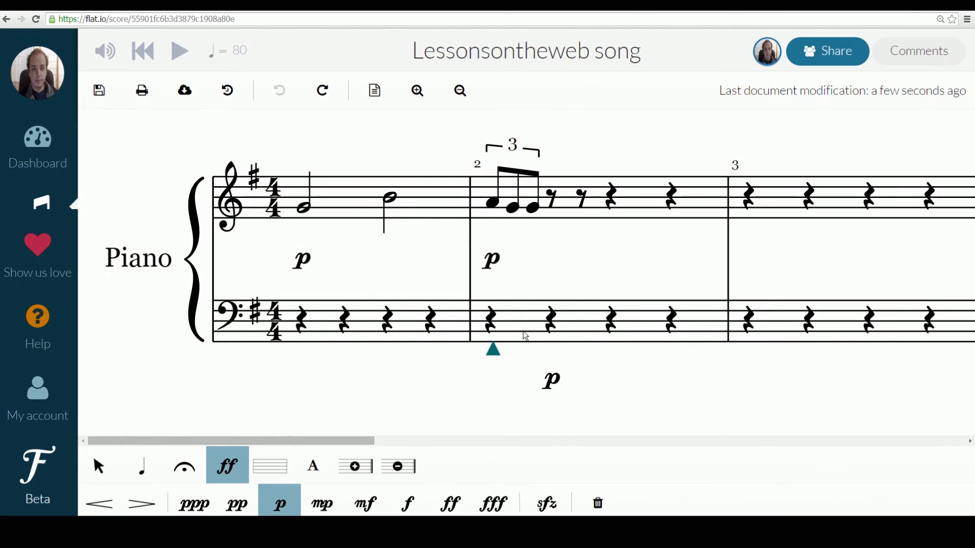
# Play the score back from the beginning and pause the playback in measure 3
pyautogui.click(143, 53)
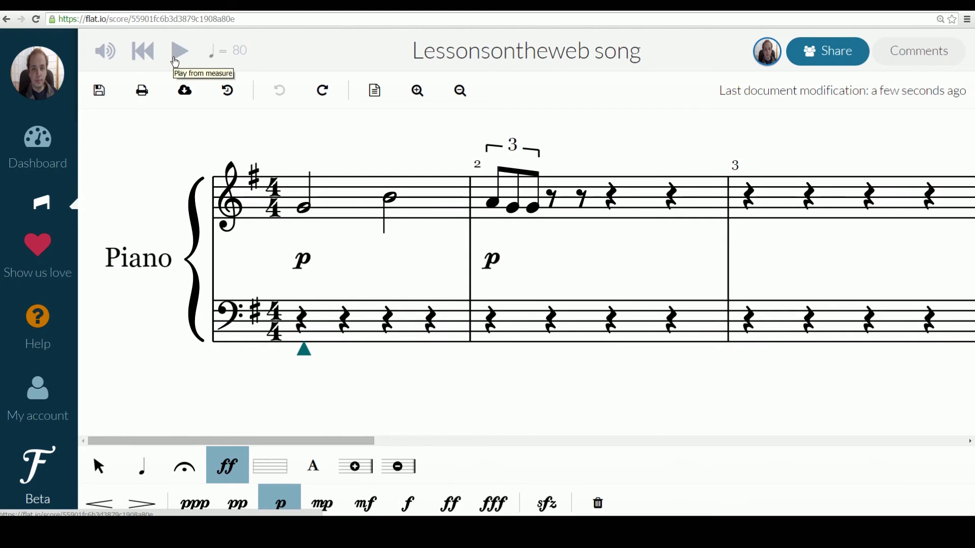
pyautogui.click(175, 61)
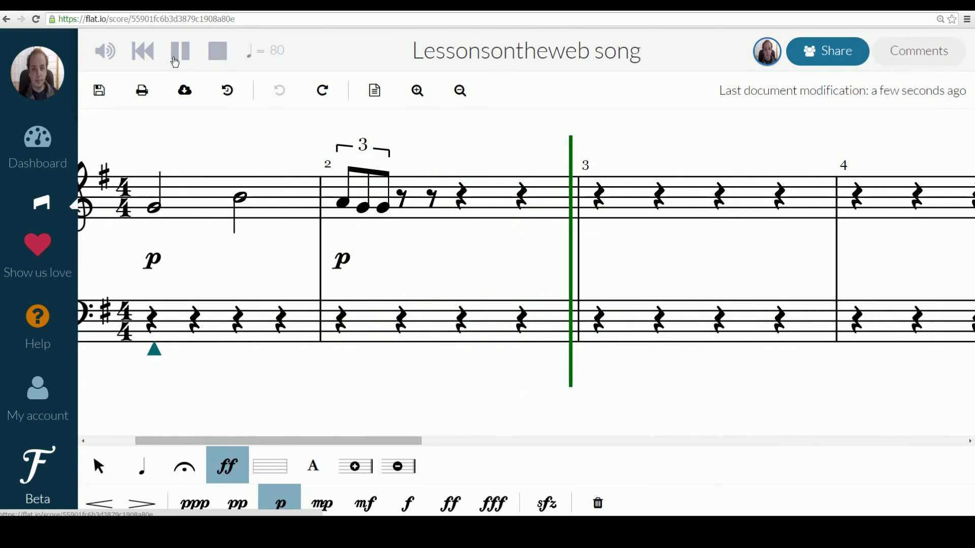
pyautogui.click(176, 52)
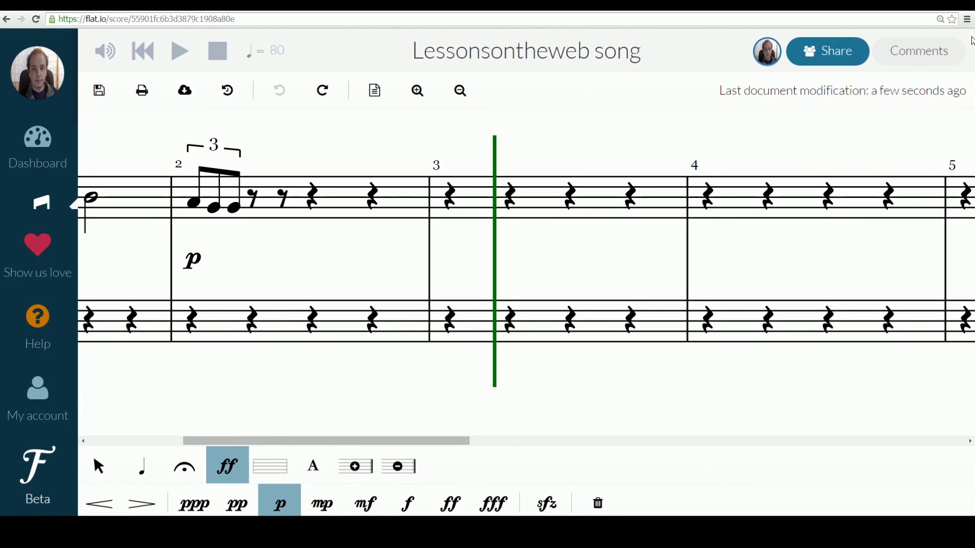
# Review the score's sharing options, including the link to share, and close them without inviting anyone
pyautogui.click(811, 60)
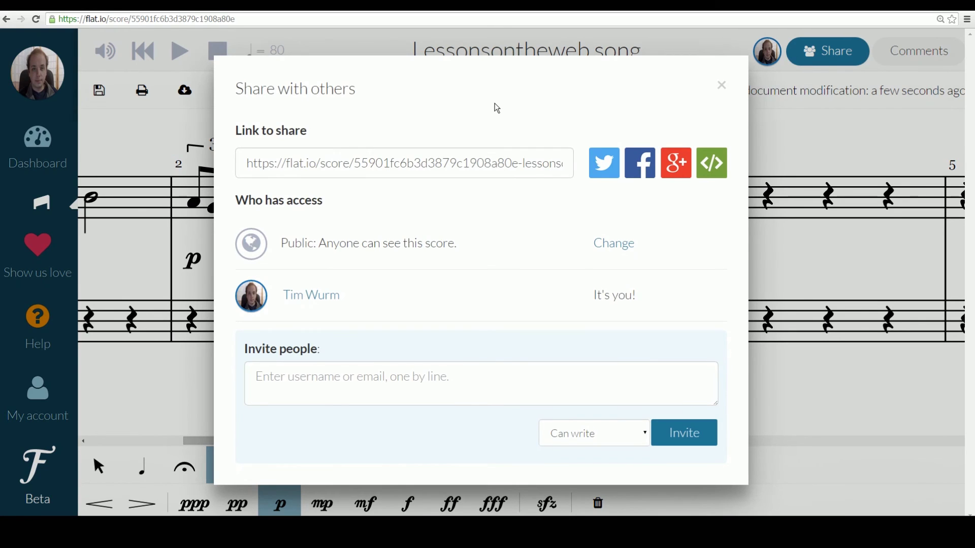
pyautogui.click(427, 164)
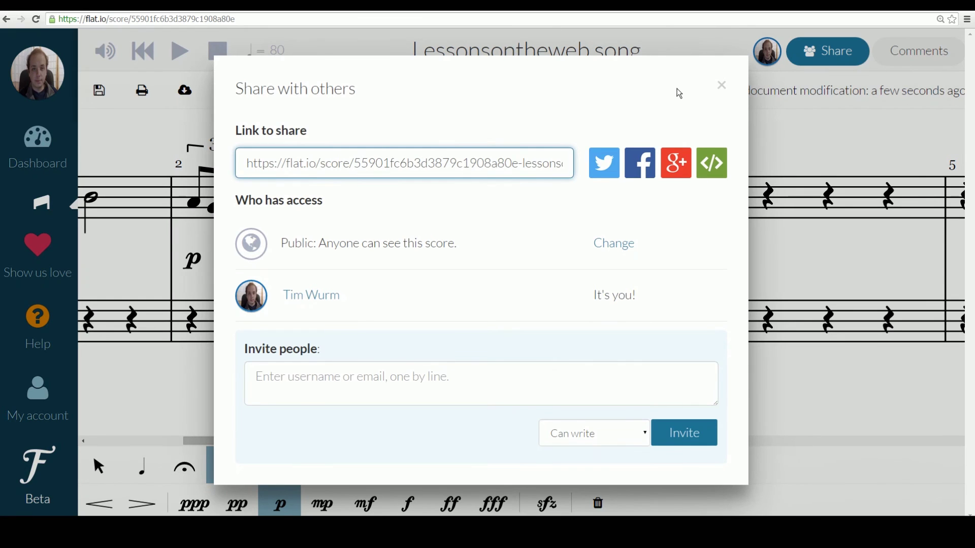
pyautogui.click(723, 86)
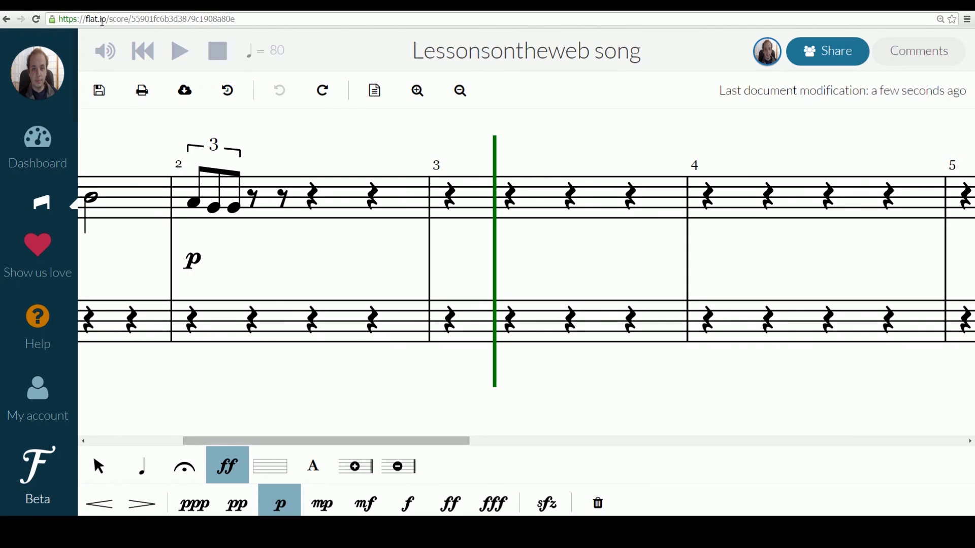
# Highlight the flat.io domain in the page's web address
pyautogui.moveTo(107, 20); pyautogui.dragTo(84, 20)
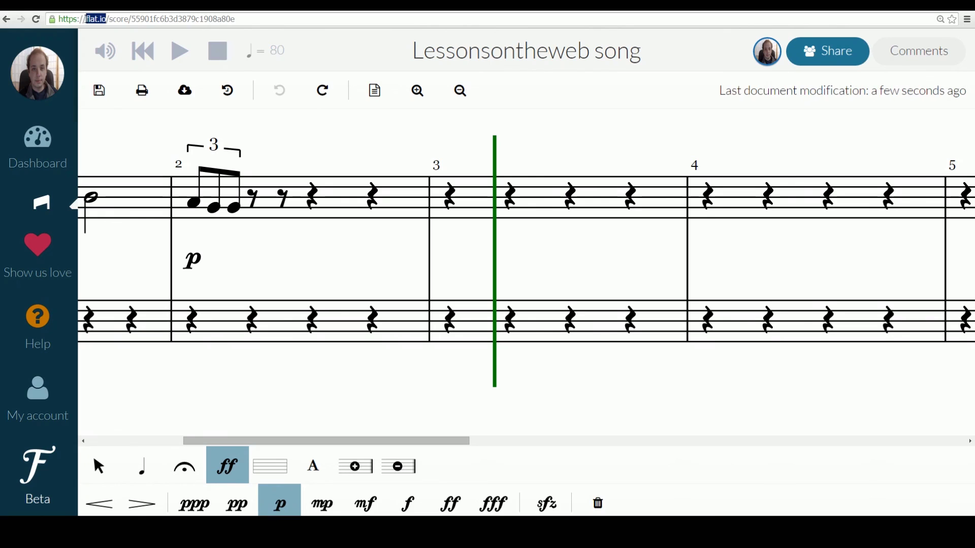